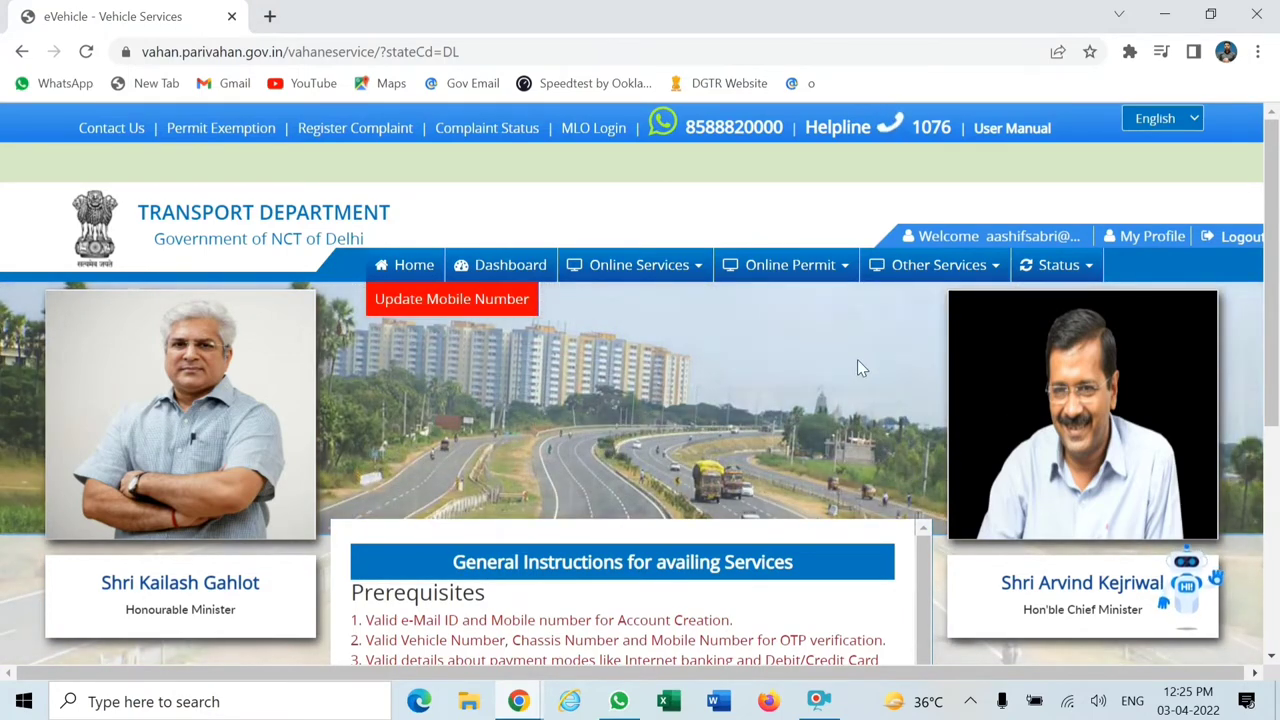
Step: Start a Pay Vehicle Tax application with the saved registration and chassis numbers, and request an OTP
{"action": "left_click", "coordinate": [677, 268]}
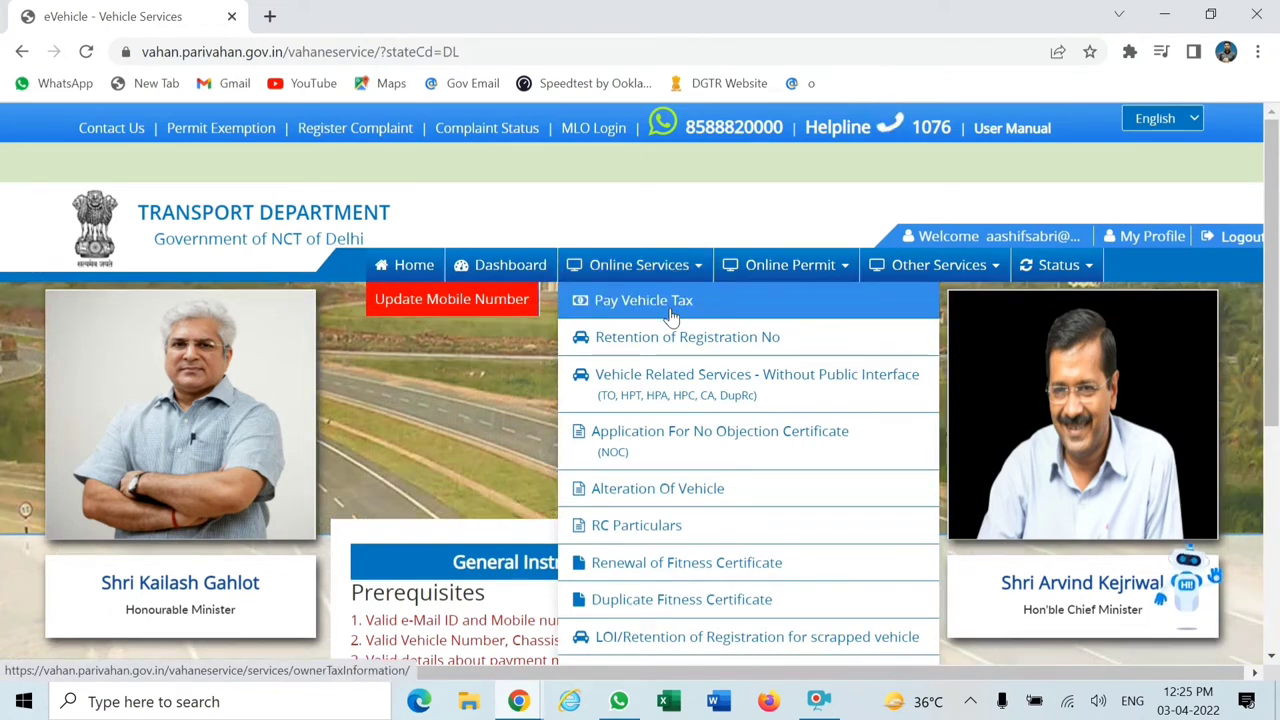
{"action": "left_click", "coordinate": [671, 310]}
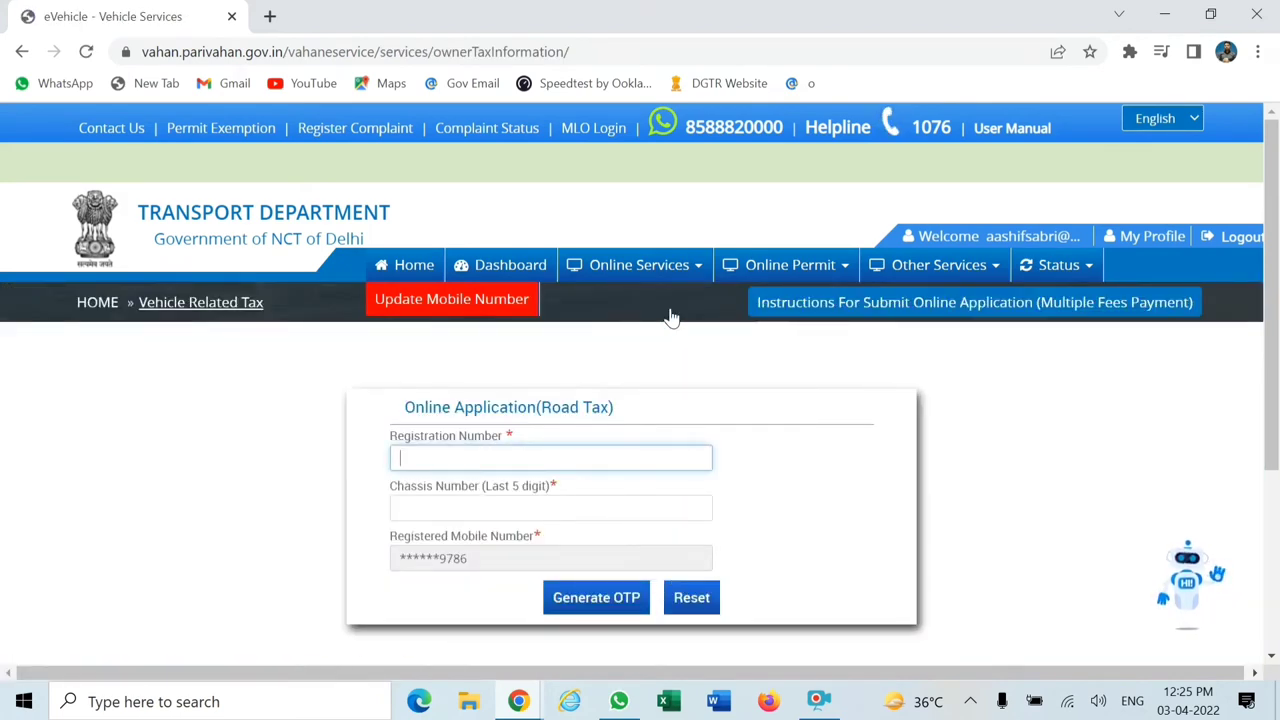
{"action": "left_click", "coordinate": [579, 455]}
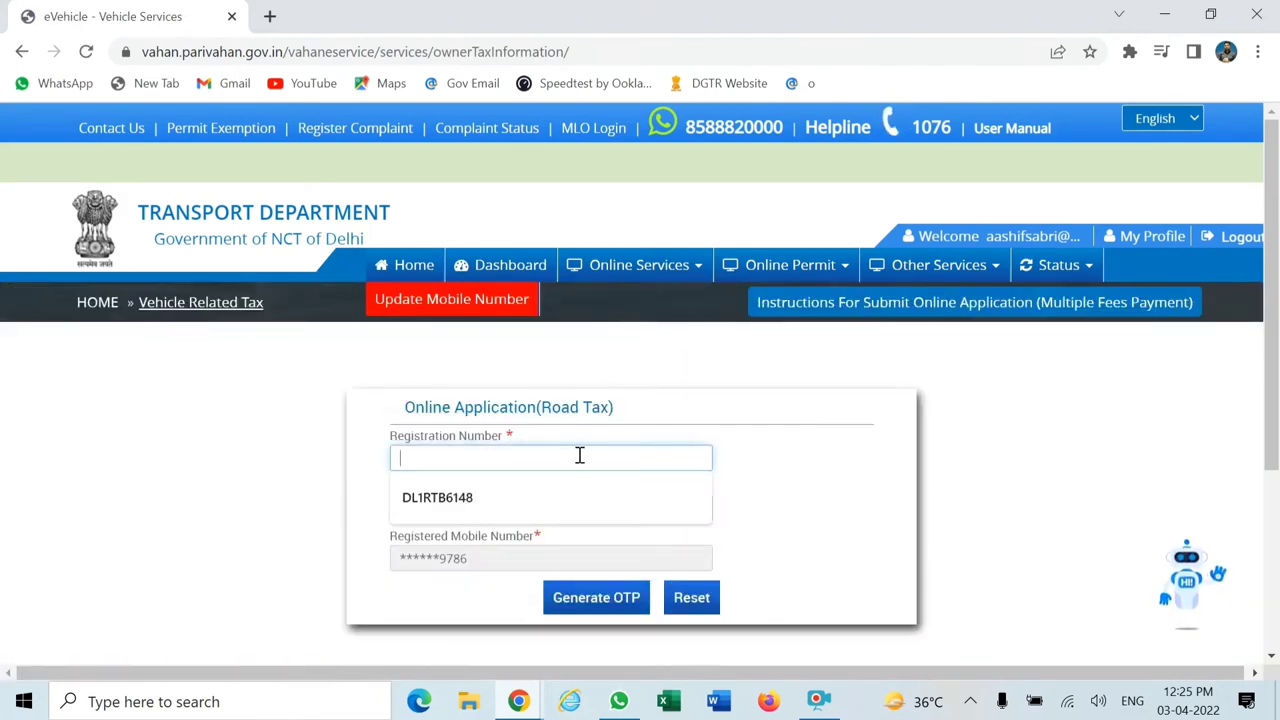
{"action": "left_click", "coordinate": [530, 500]}
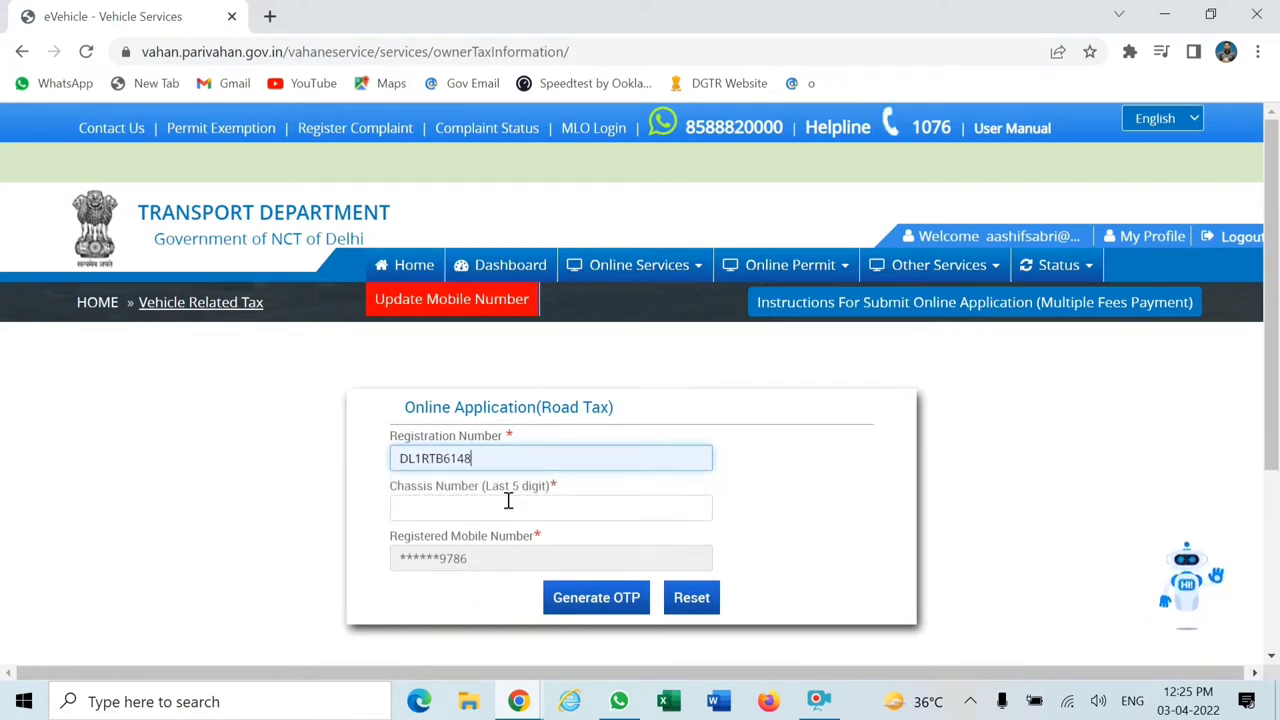
{"action": "left_click", "coordinate": [499, 506]}
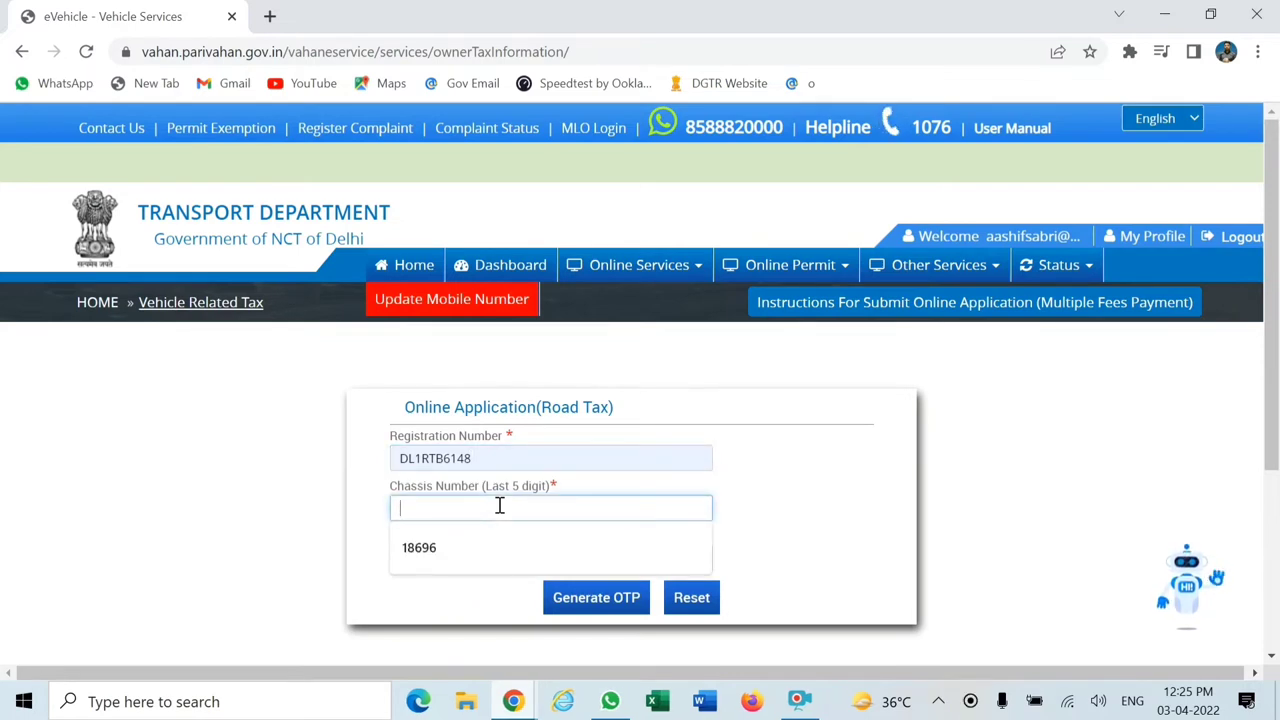
{"action": "left_click", "coordinate": [466, 548]}
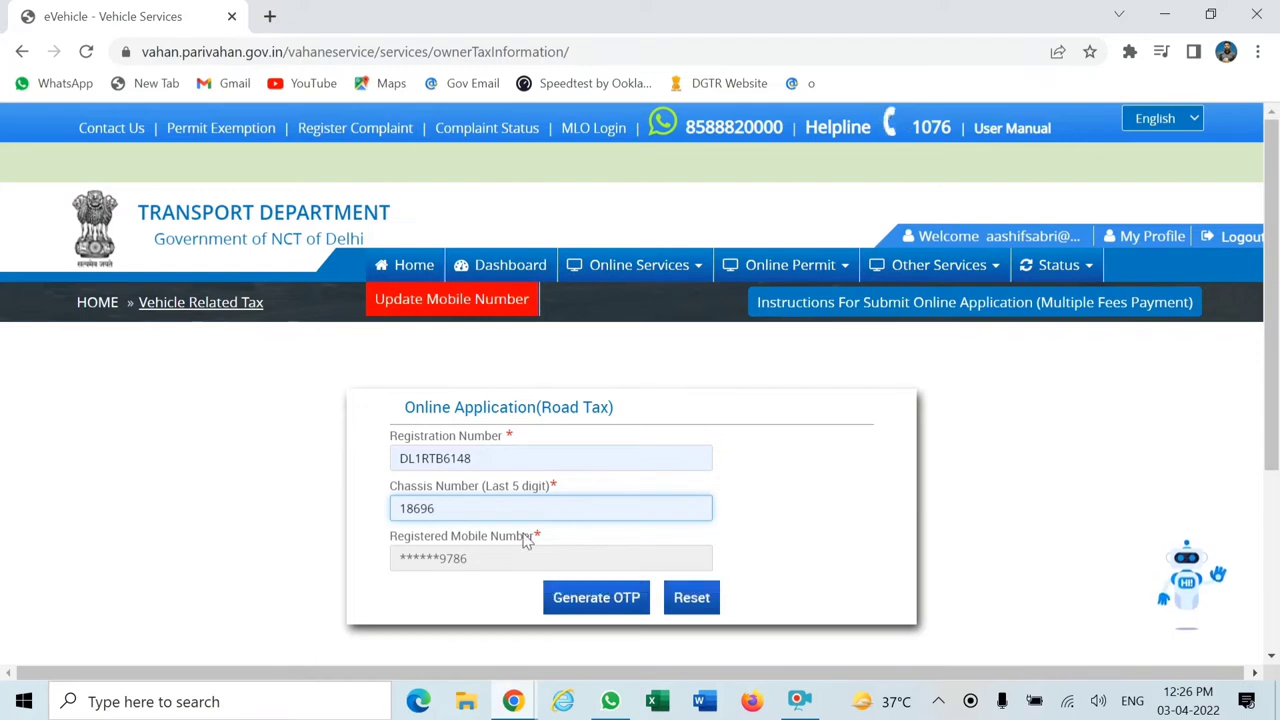
{"action": "left_click", "coordinate": [596, 597]}
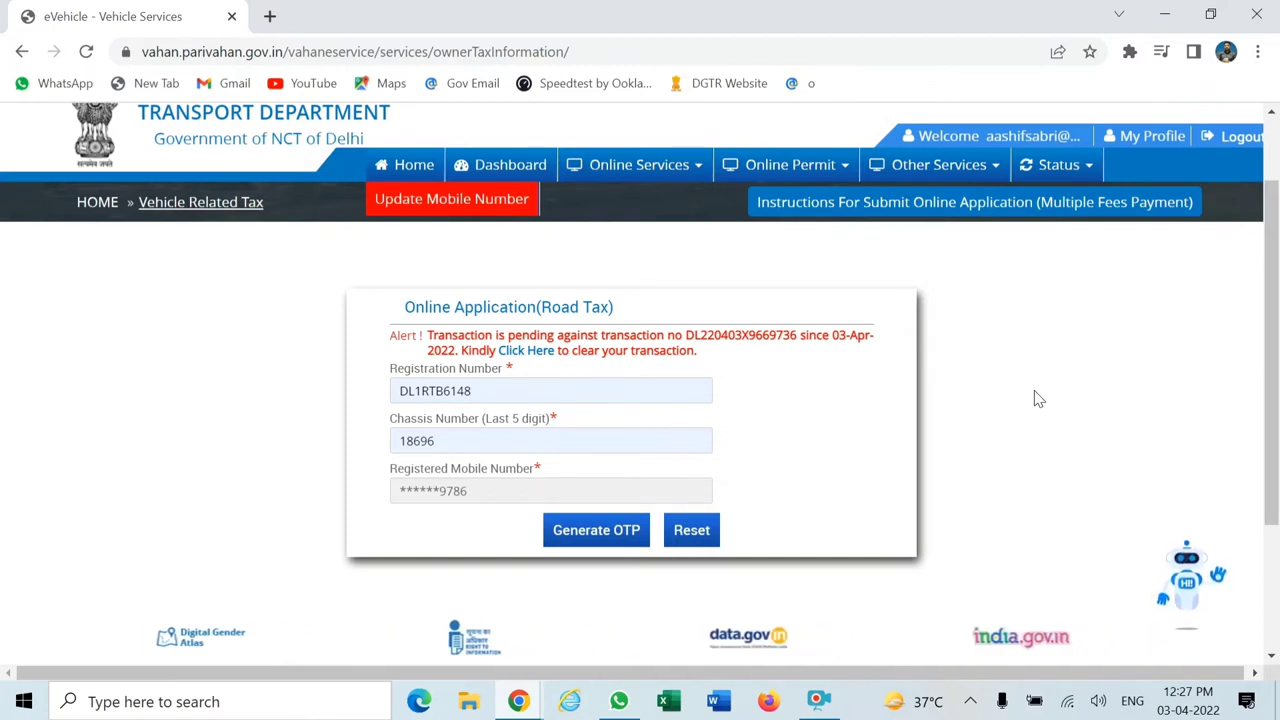
Step: Look up the vehicle's failed transactions by registration and chassis number, and check the 1980 MV Tax payment with the bank
{"action": "left_click", "coordinate": [536, 352]}
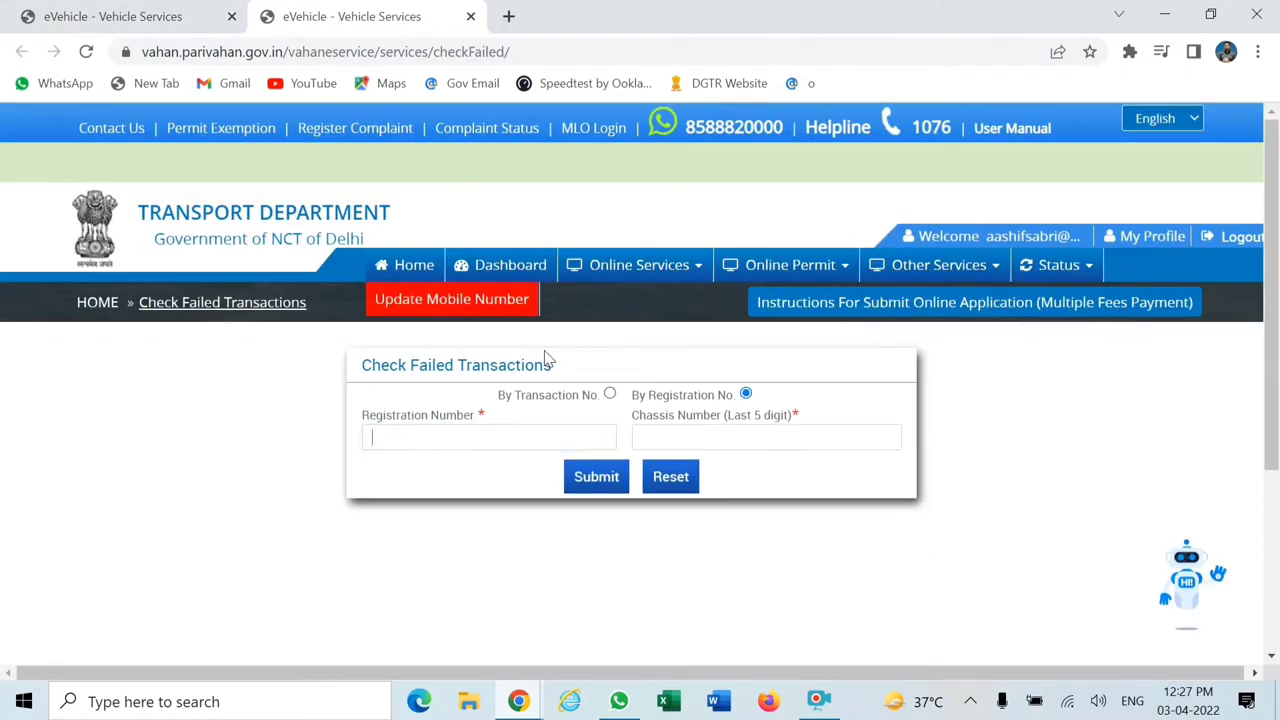
{"action": "left_click", "coordinate": [509, 440]}
{"action": "left_click", "coordinate": [464, 494]}
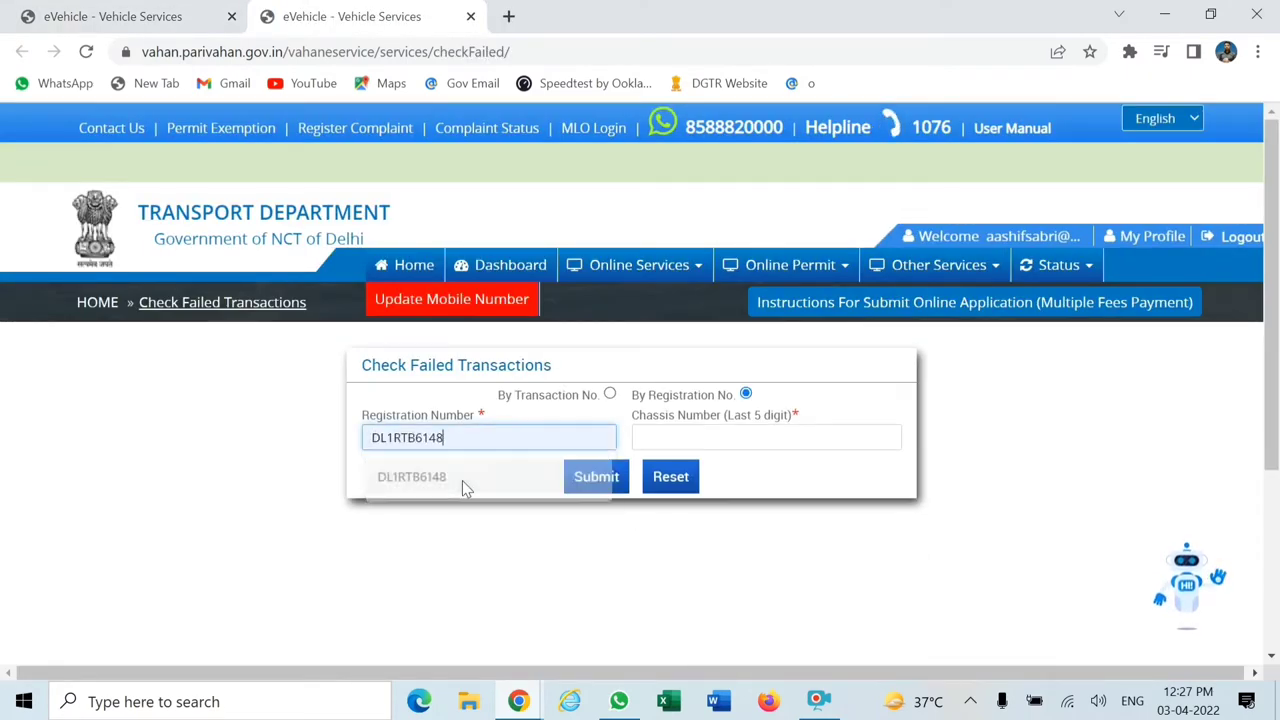
{"action": "left_click", "coordinate": [671, 434]}
{"action": "left_click", "coordinate": [674, 474]}
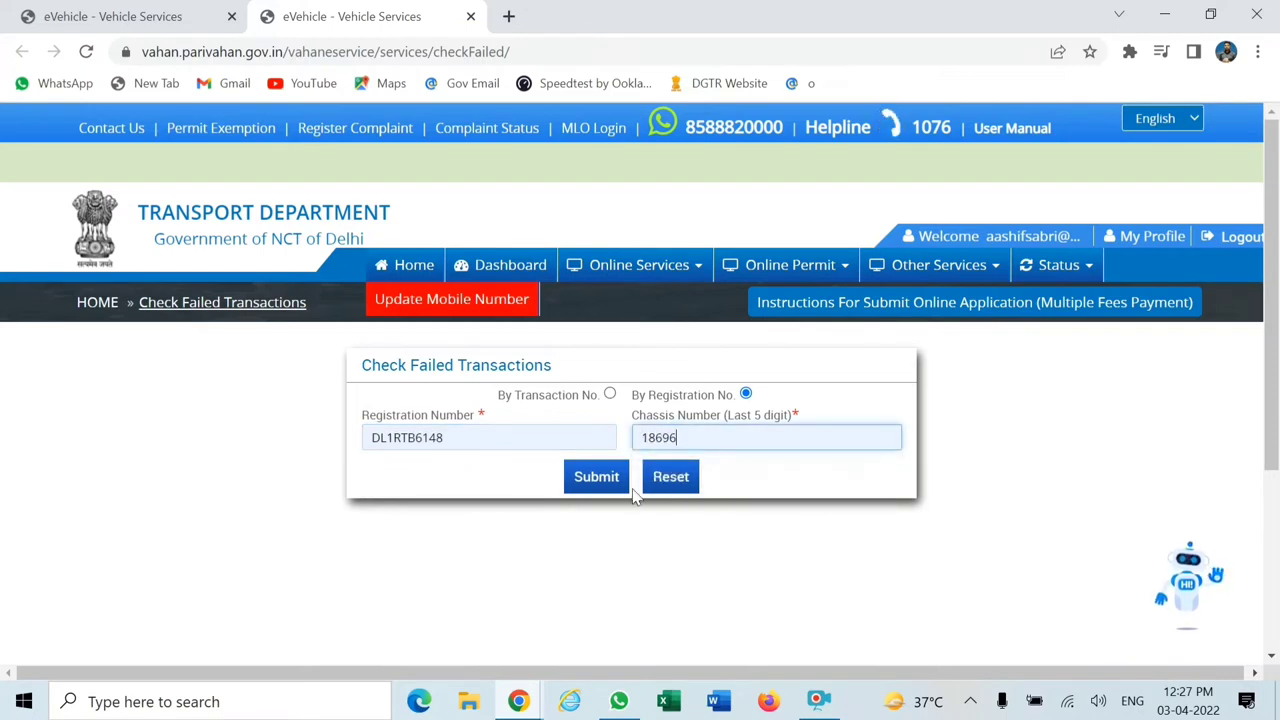
{"action": "left_click", "coordinate": [580, 482]}
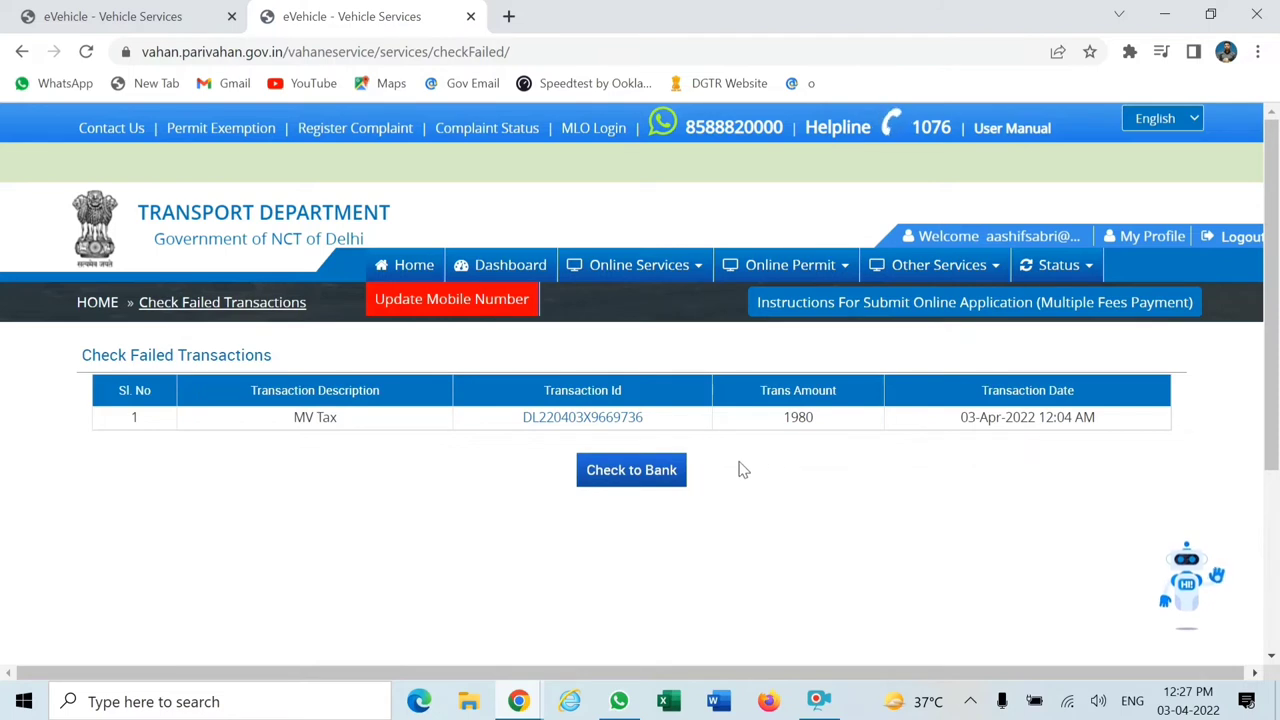
{"action": "left_click", "coordinate": [629, 479]}
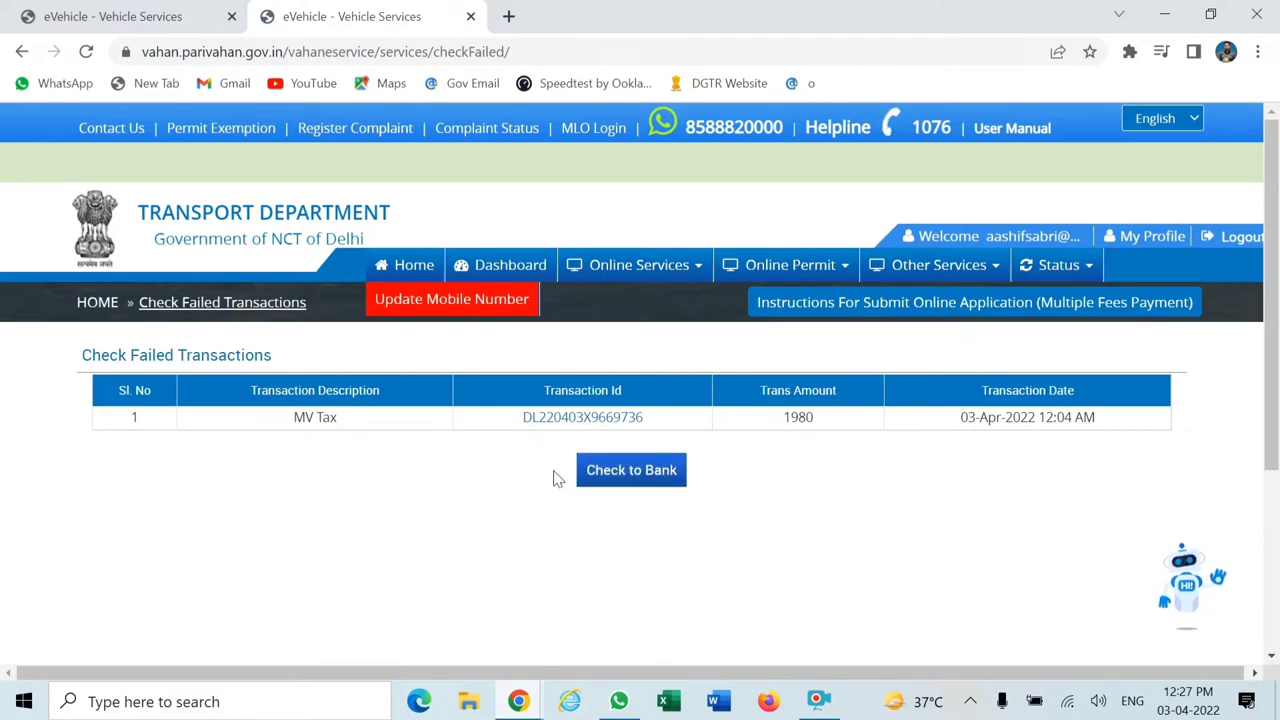
{"action": "left_click", "coordinate": [603, 483]}
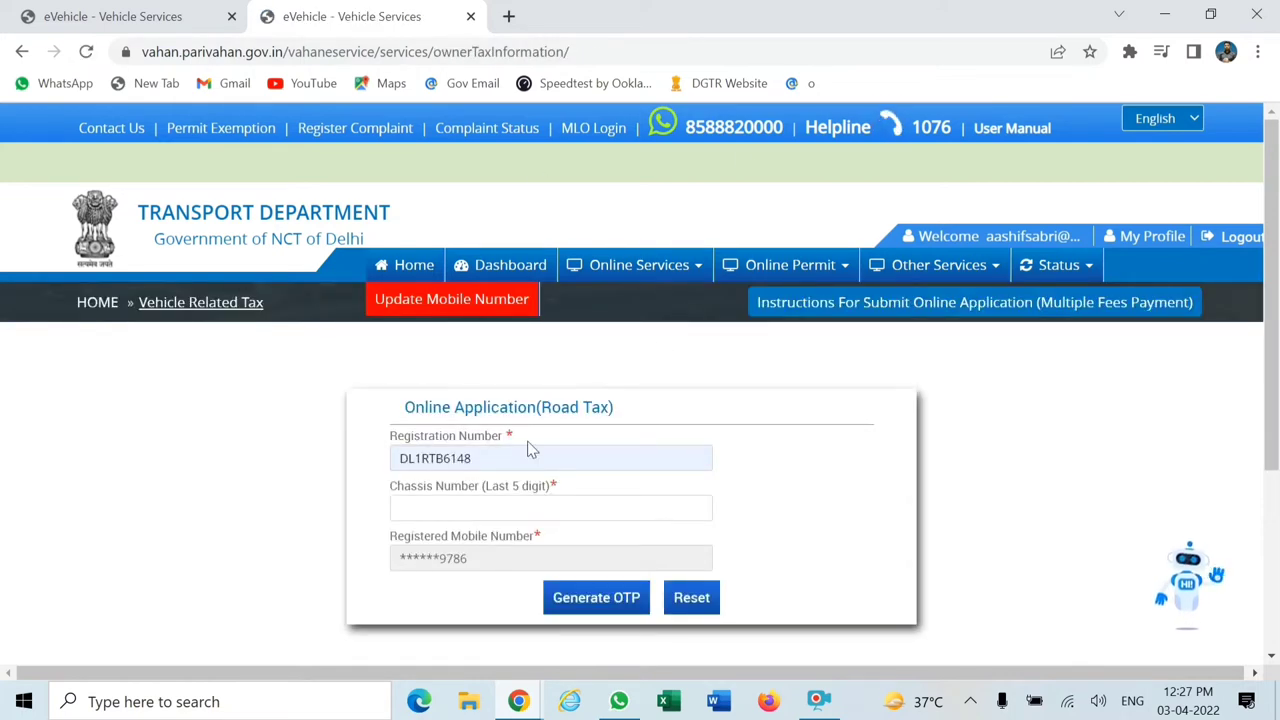
Step: Fill in the saved chassis digits, request an OTP, and submit the received OTP to verify the vehicle
{"action": "left_click", "coordinate": [443, 509]}
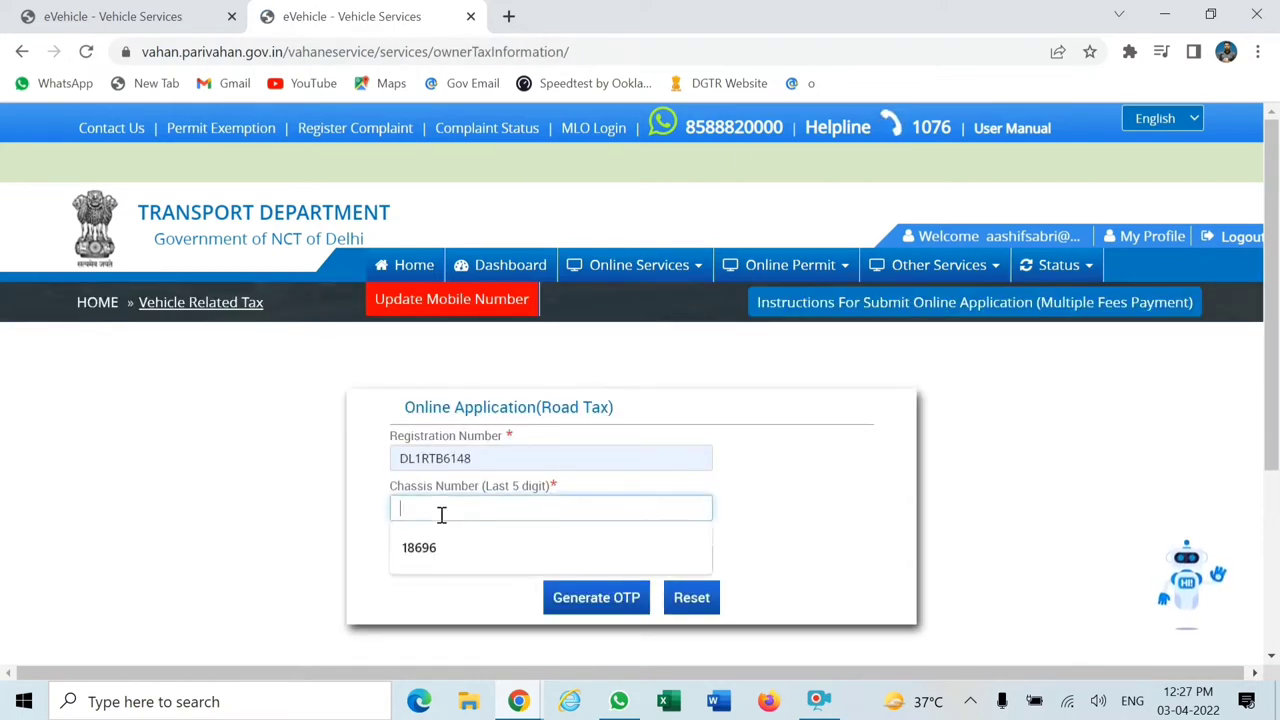
{"action": "left_click", "coordinate": [418, 552]}
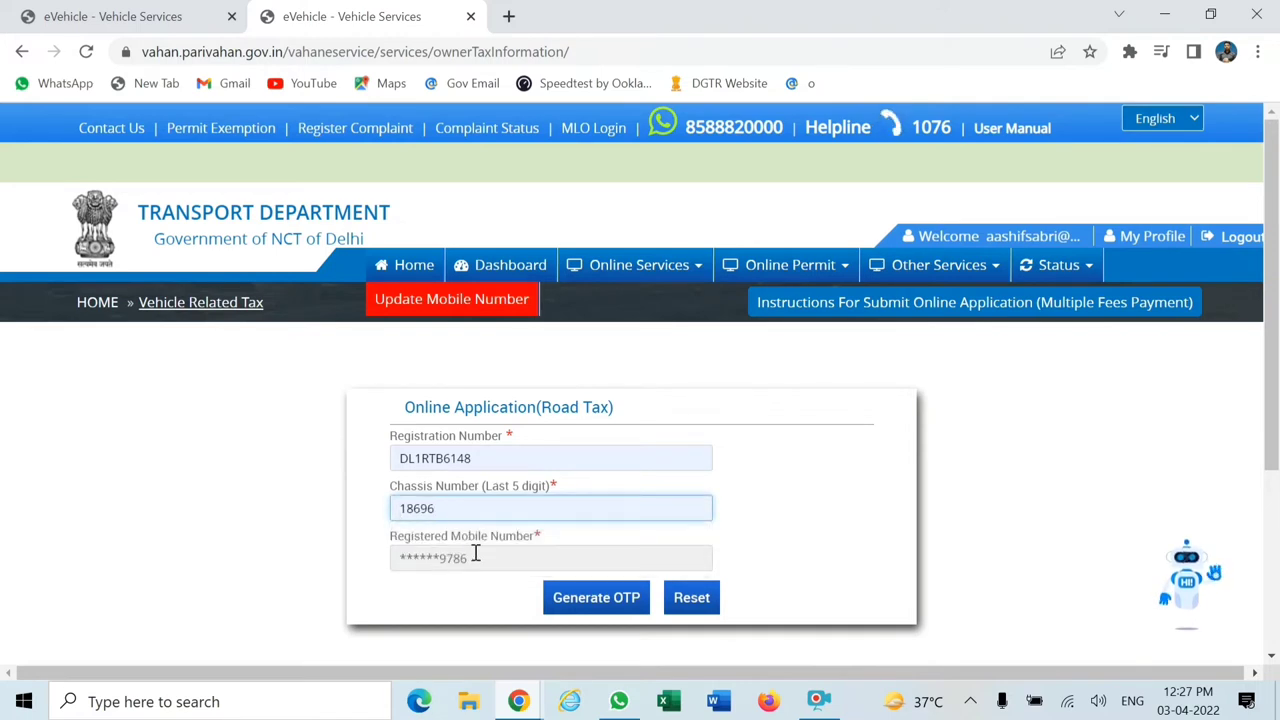
{"action": "left_click", "coordinate": [571, 597]}
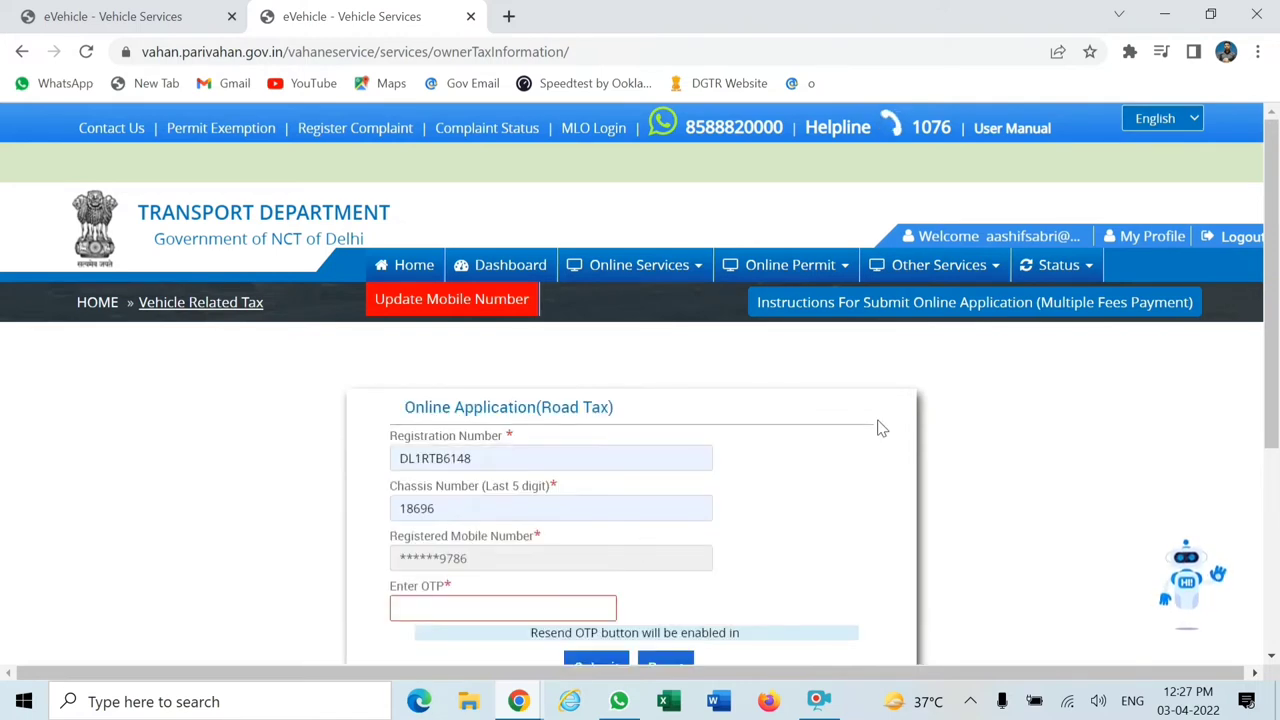
{"action": "scroll", "coordinate": [882, 427], "scroll_direction": "down", "scroll_amount": 1}
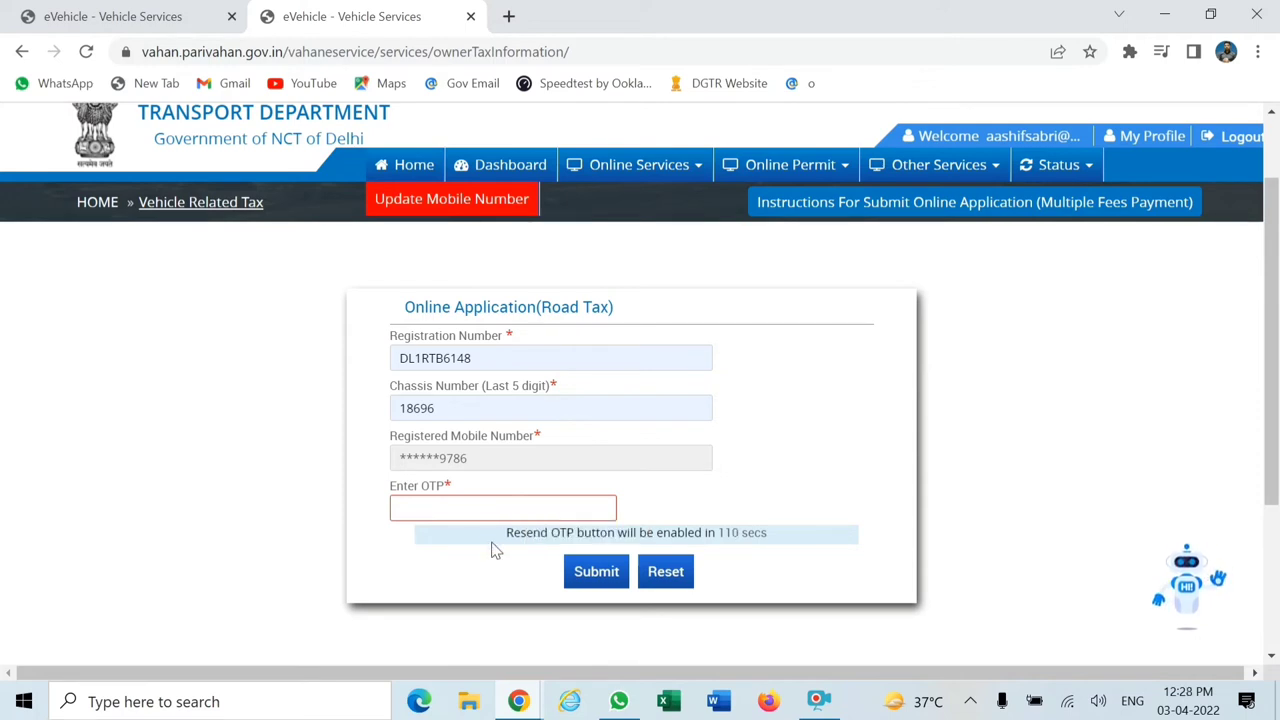
{"action": "left_click", "coordinate": [479, 510]}
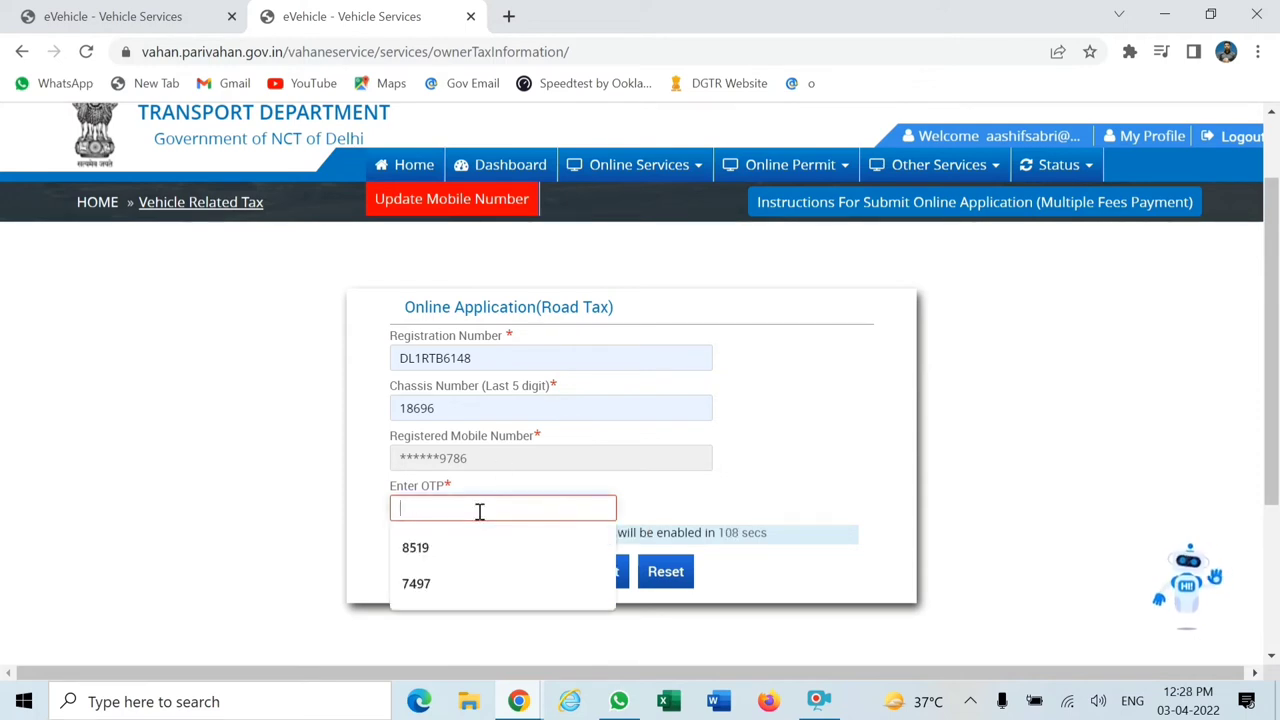
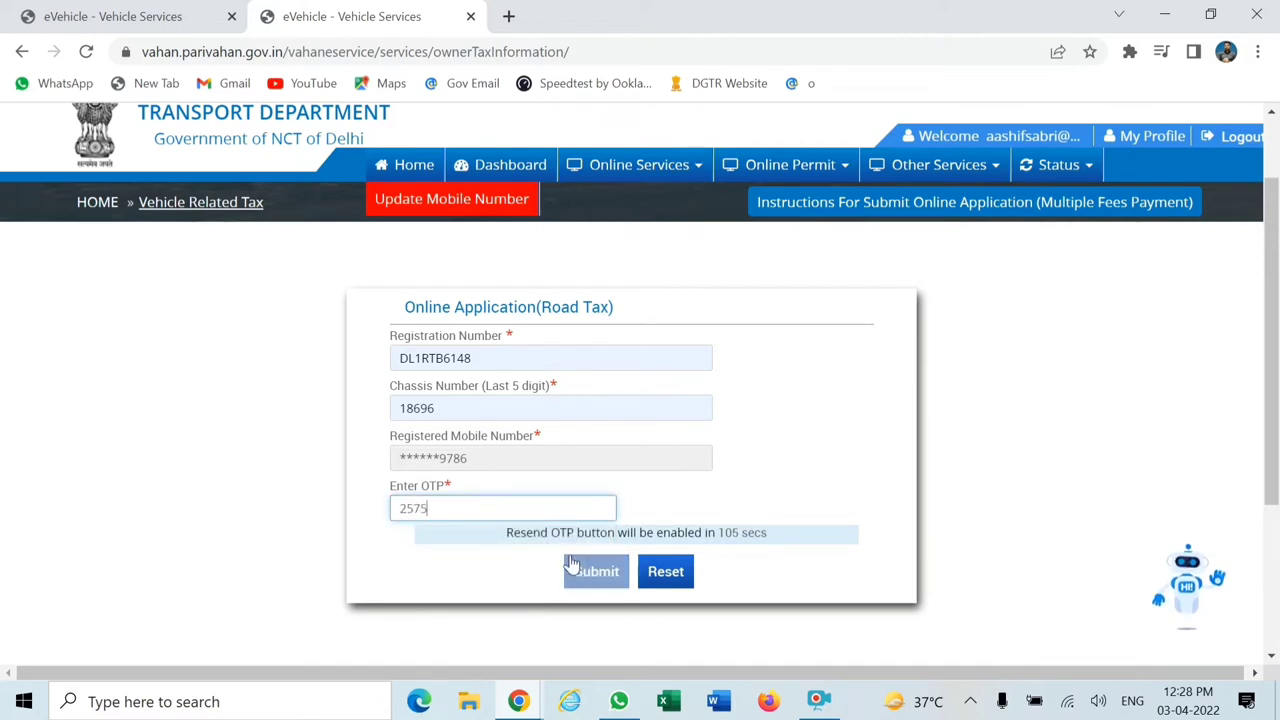
{"action": "left_click", "coordinate": [586, 580]}
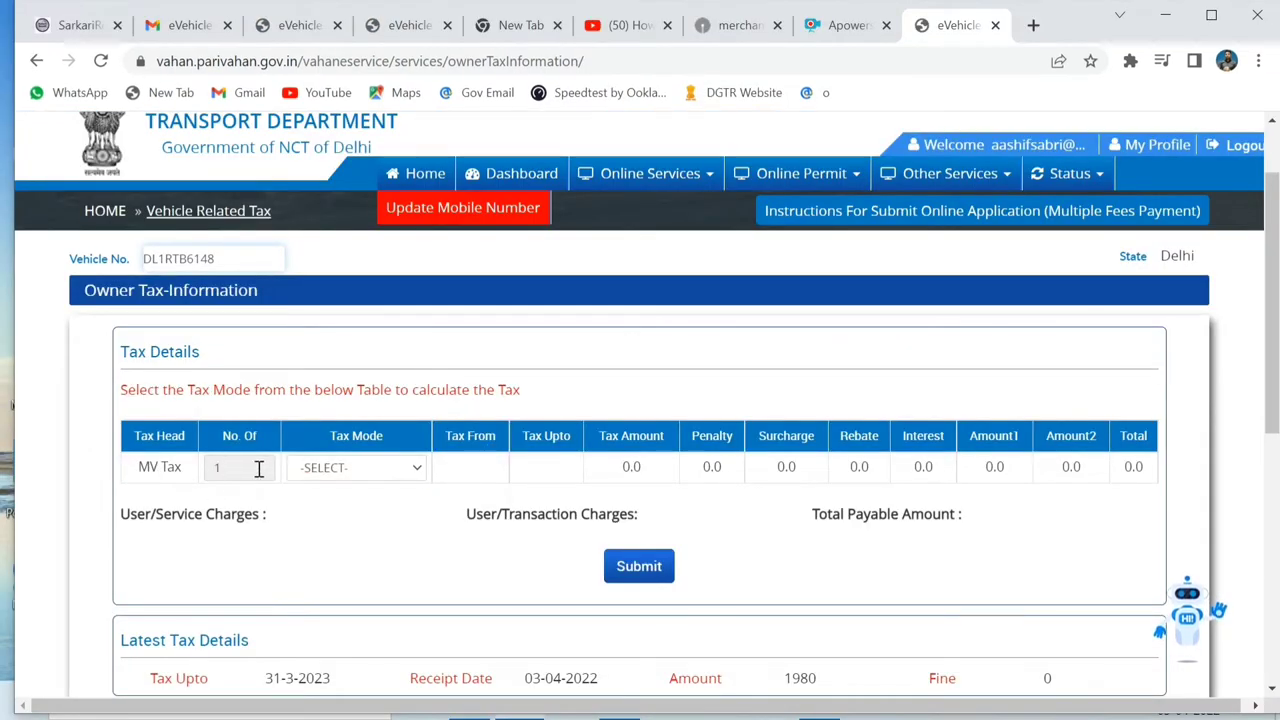
Step: Choose YEARLY as the MV Tax mode for 01-04-2023 to 31-03-2024 (1980.0) and submit
{"action": "left_click", "coordinate": [381, 470]}
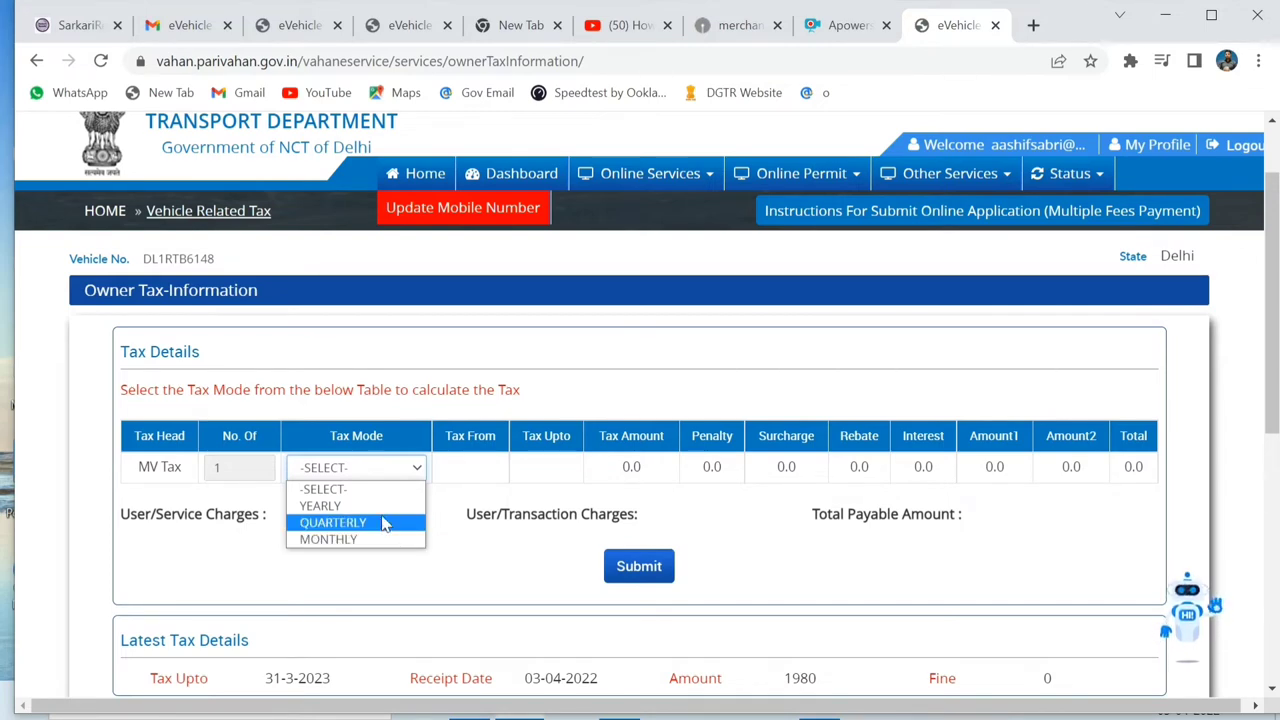
{"action": "left_click", "coordinate": [386, 510]}
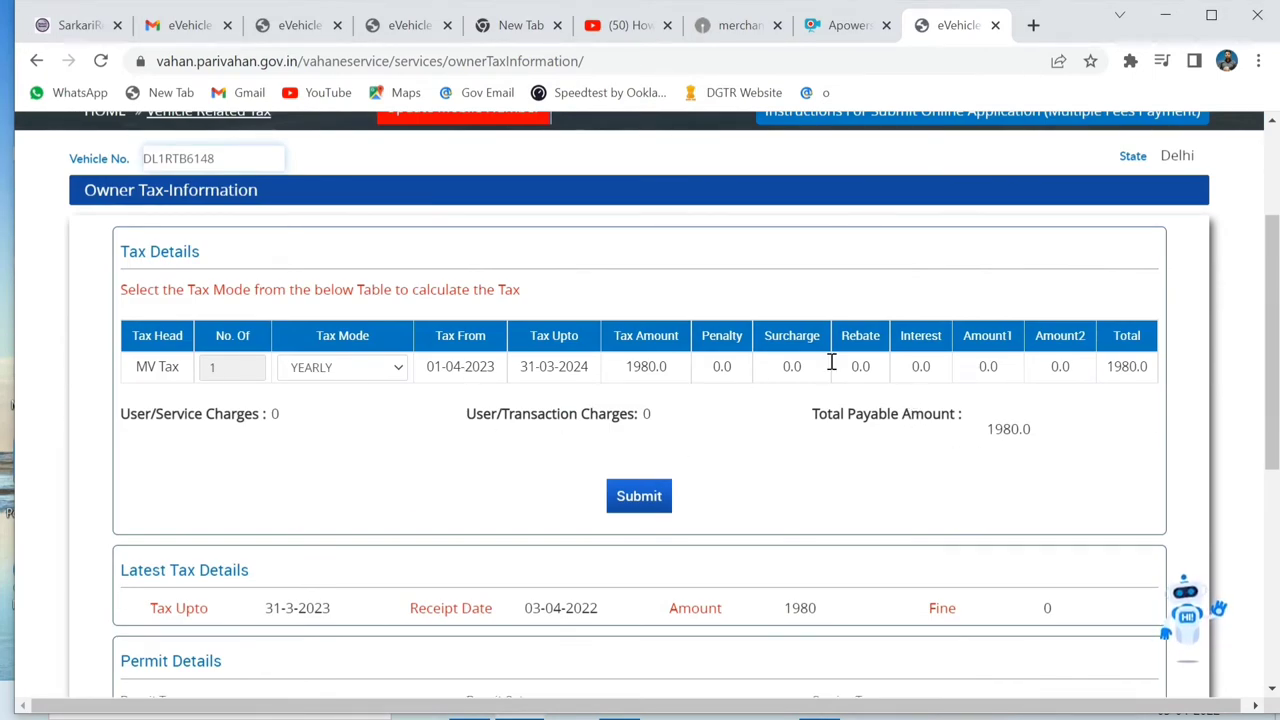
{"action": "left_click", "coordinate": [647, 508]}
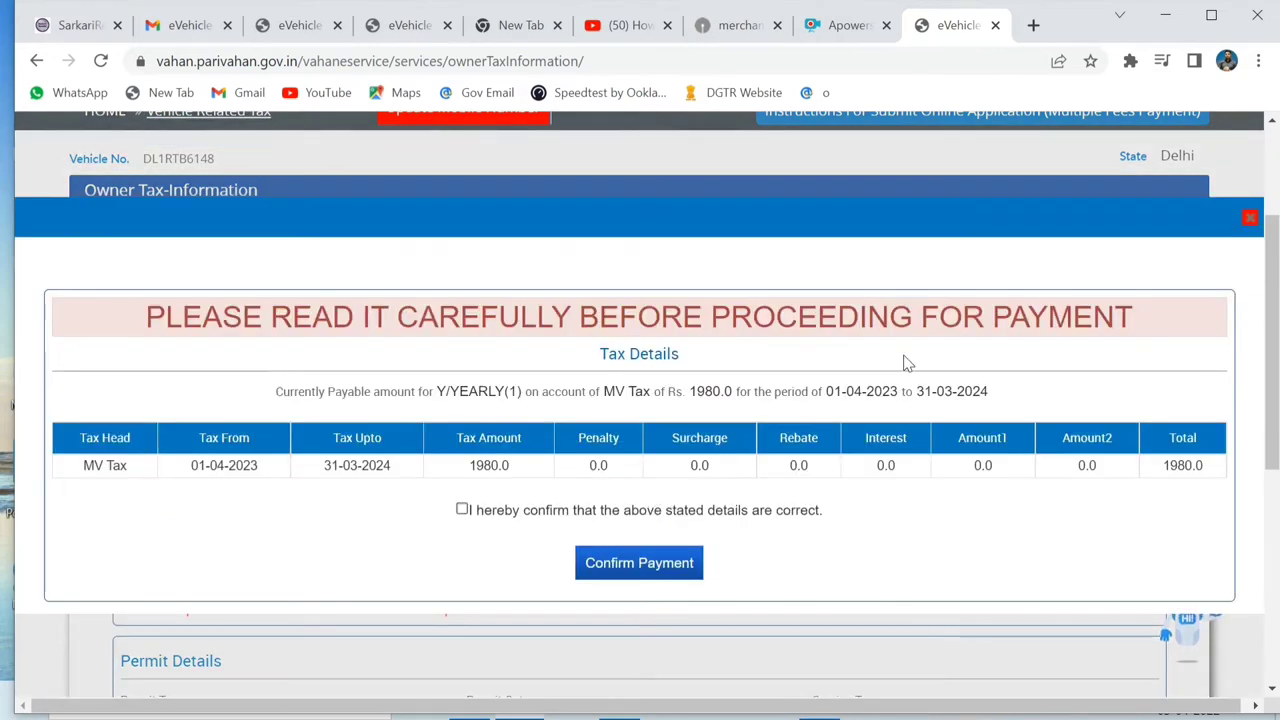
Step: Confirm the stated Rs. 1980.0 tax details are correct and proceed with the payment
{"action": "scroll", "coordinate": [903, 364], "scroll_direction": "down", "scroll_amount": 1}
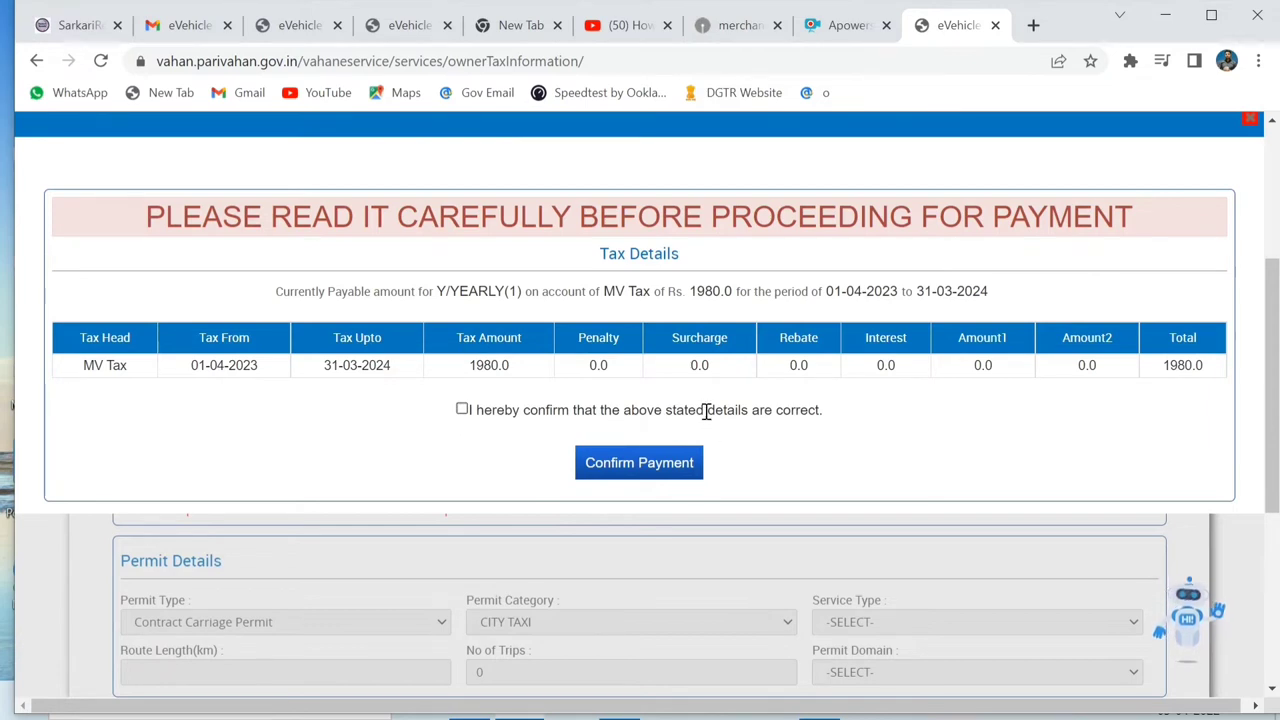
{"action": "left_click", "coordinate": [463, 412]}
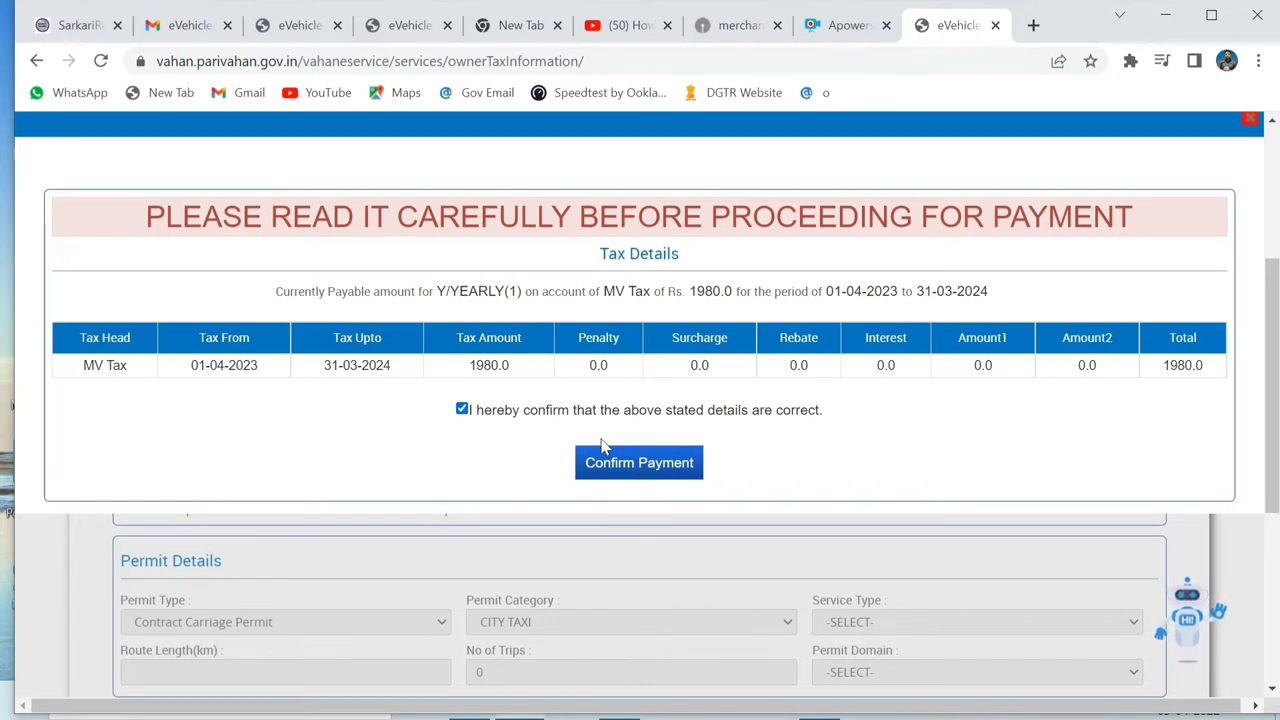
{"action": "left_click", "coordinate": [655, 464]}
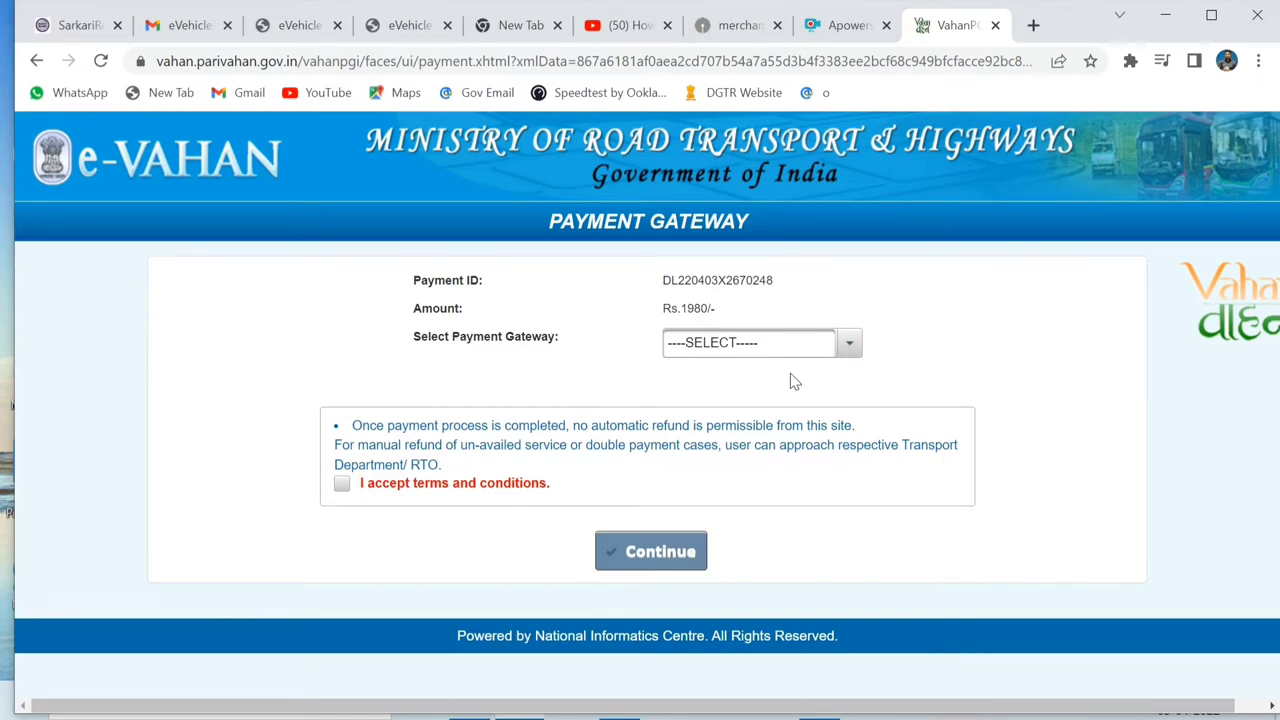
Step: Choose SBIePay (Multi Banking) as the gateway, accept the terms and conditions, and continue
{"action": "left_click", "coordinate": [849, 343]}
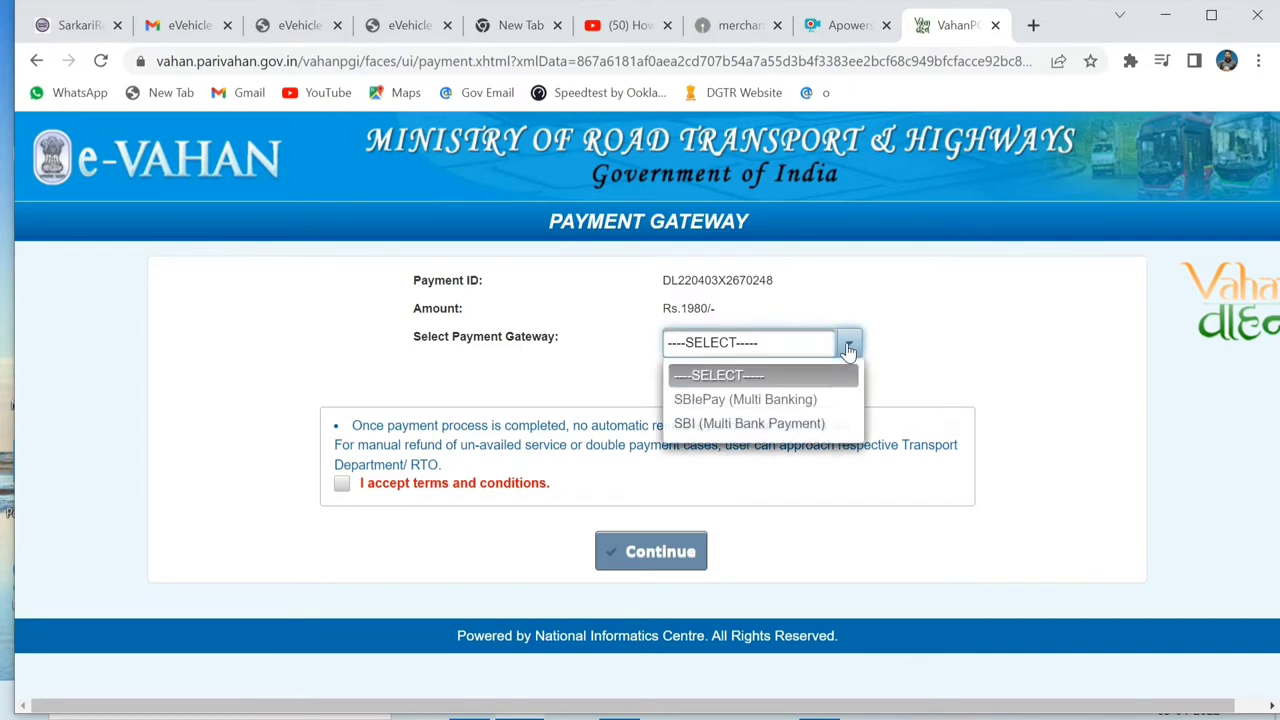
{"action": "left_click", "coordinate": [813, 401]}
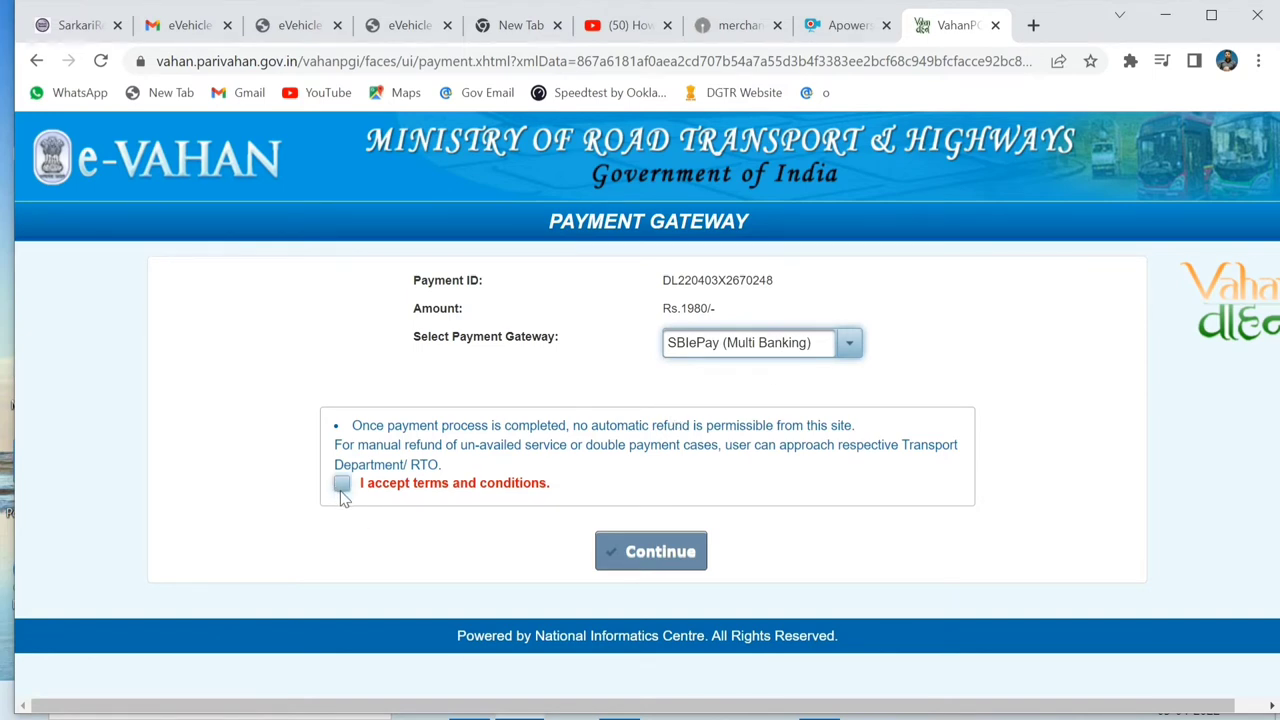
{"action": "left_click", "coordinate": [342, 485]}
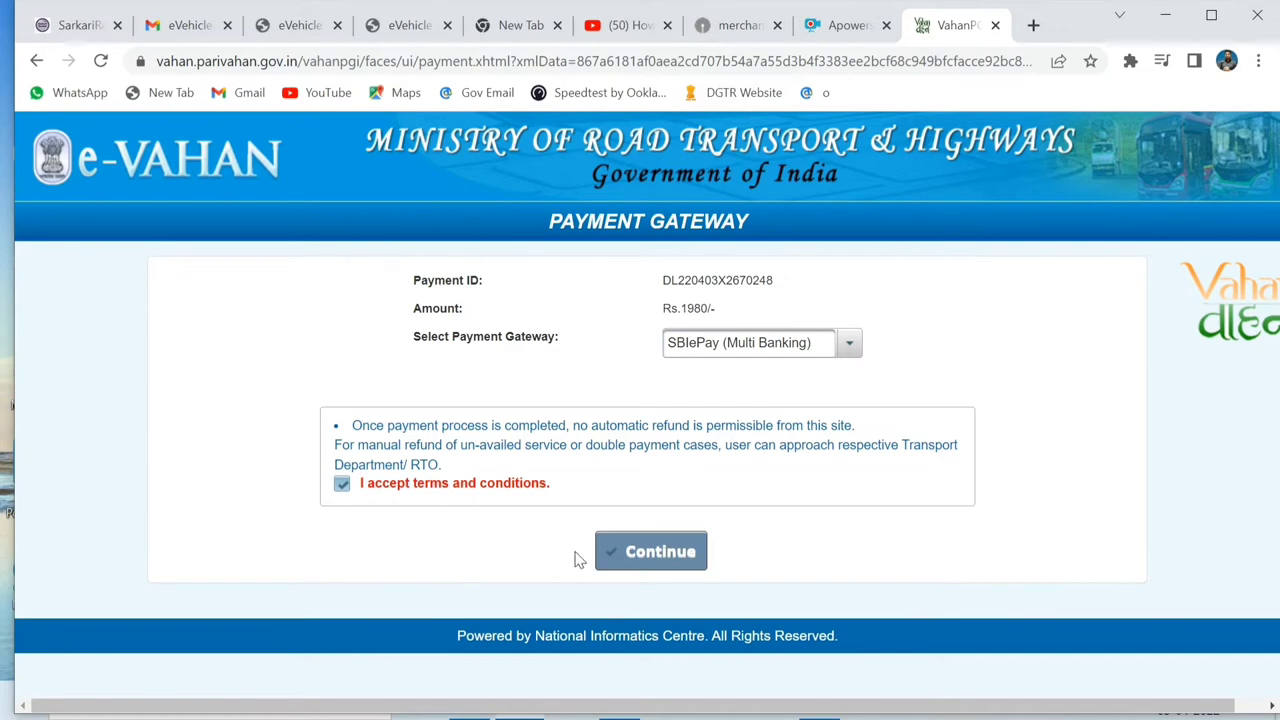
{"action": "left_click", "coordinate": [652, 551]}
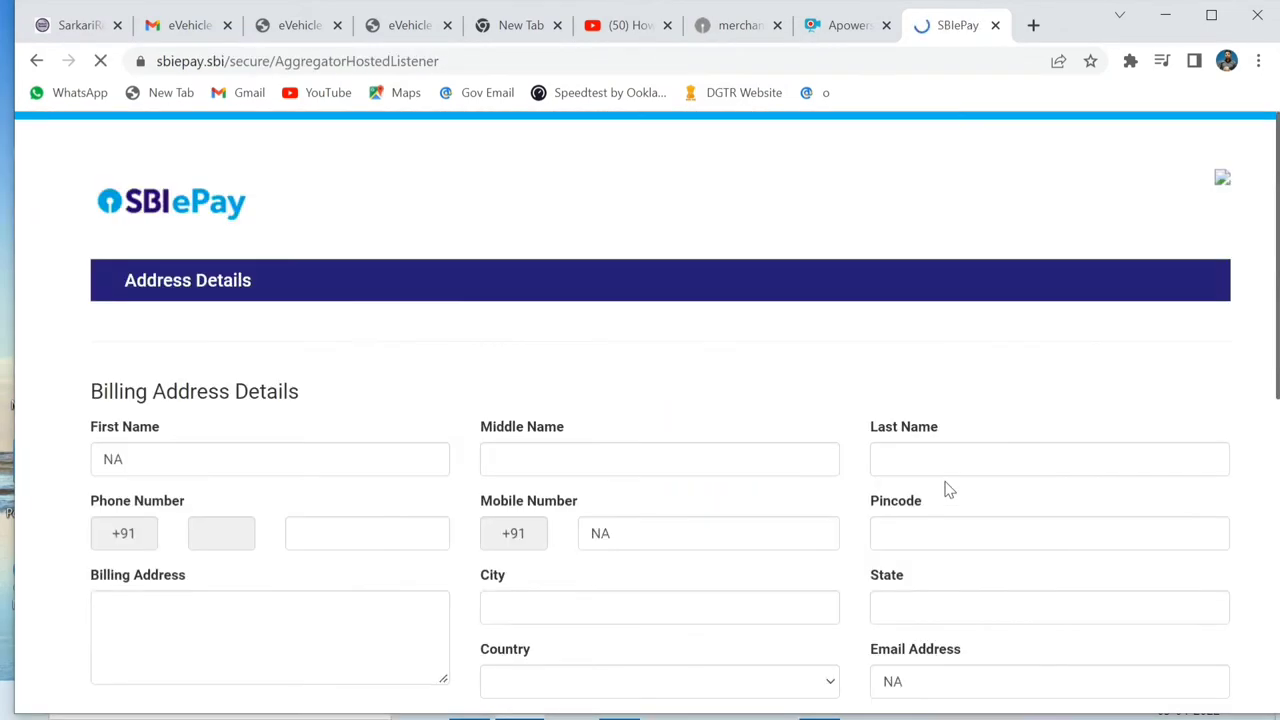
Step: On the SBIePay Payment Details page for 1980.00, switch from debit card to Internet Banking
{"action": "scroll", "coordinate": [894, 457], "scroll_direction": "down", "scroll_amount": 2}
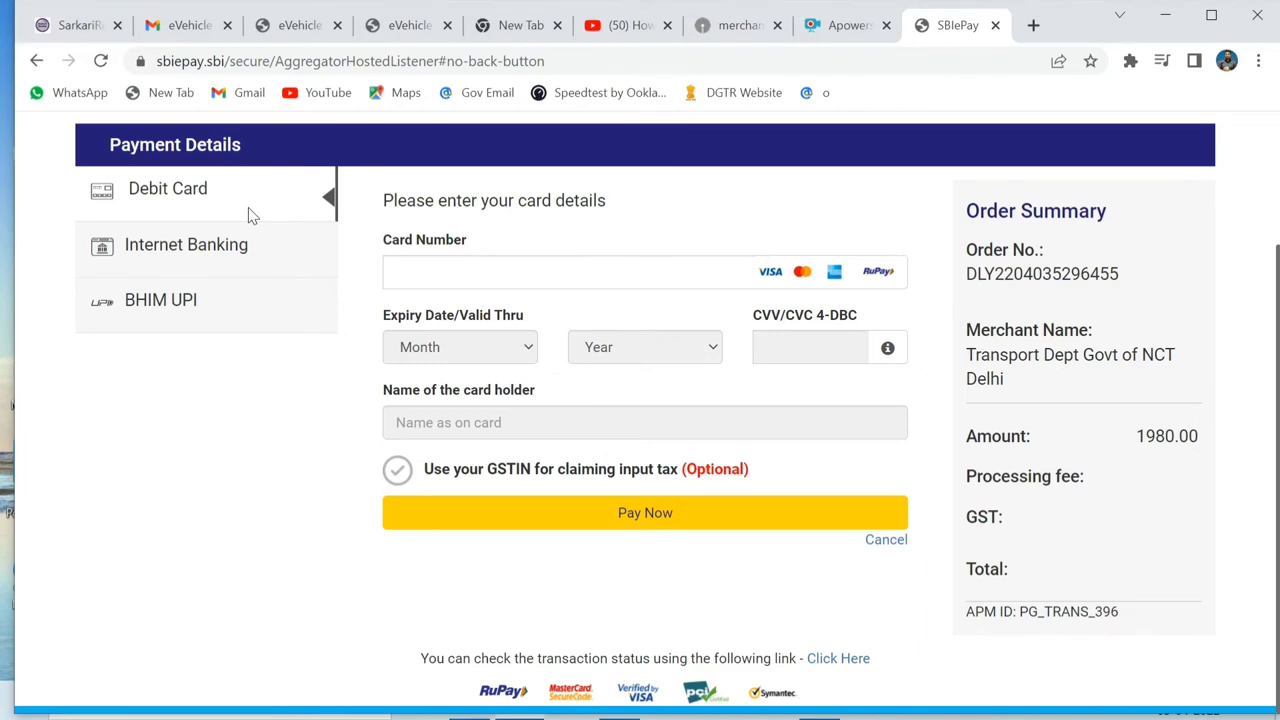
{"action": "left_click", "coordinate": [188, 212]}
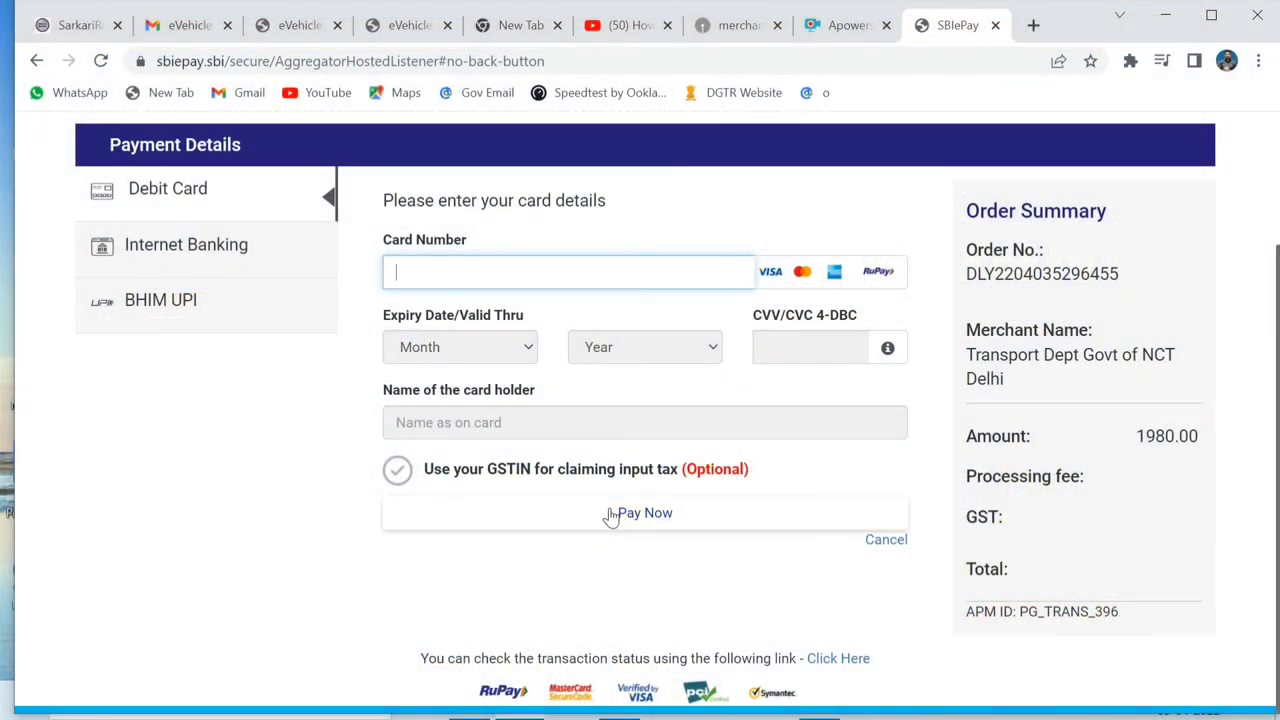
{"action": "left_click", "coordinate": [210, 248]}
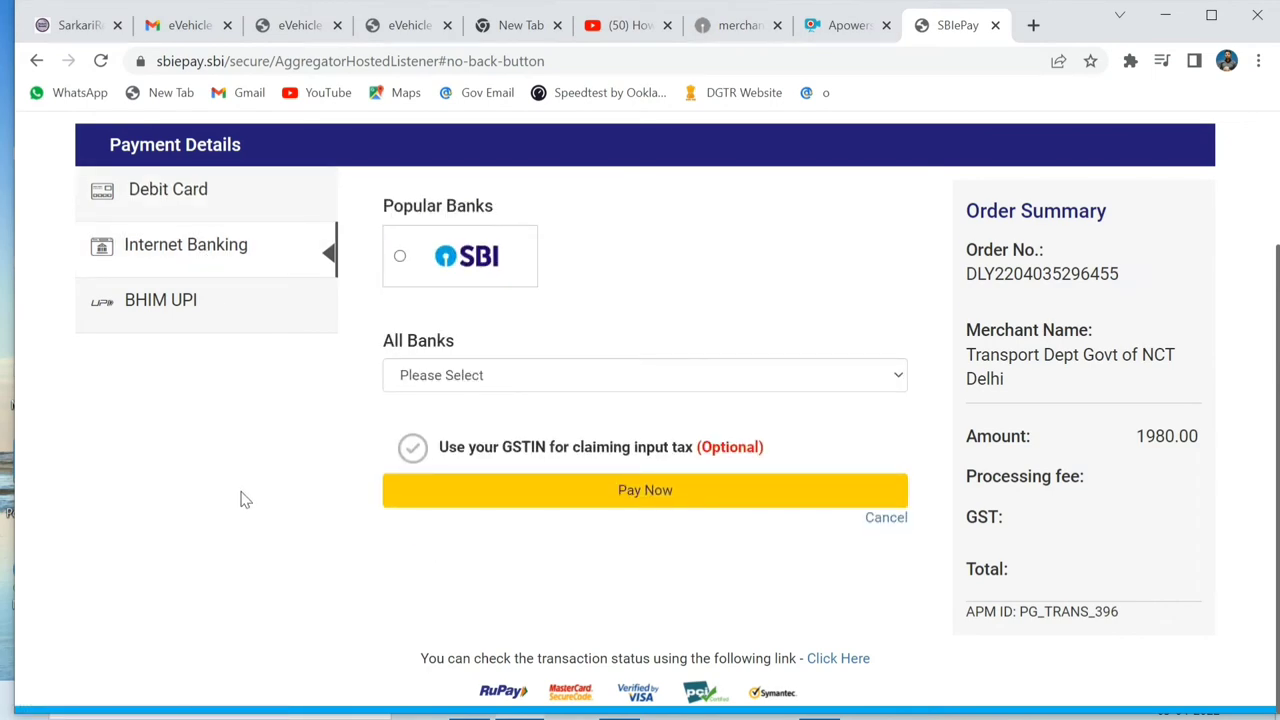
Step: Select State Bank of India from All Banks and pay, then switch to BHIM UPI for 1985.90 INR
{"action": "left_click", "coordinate": [665, 377]}
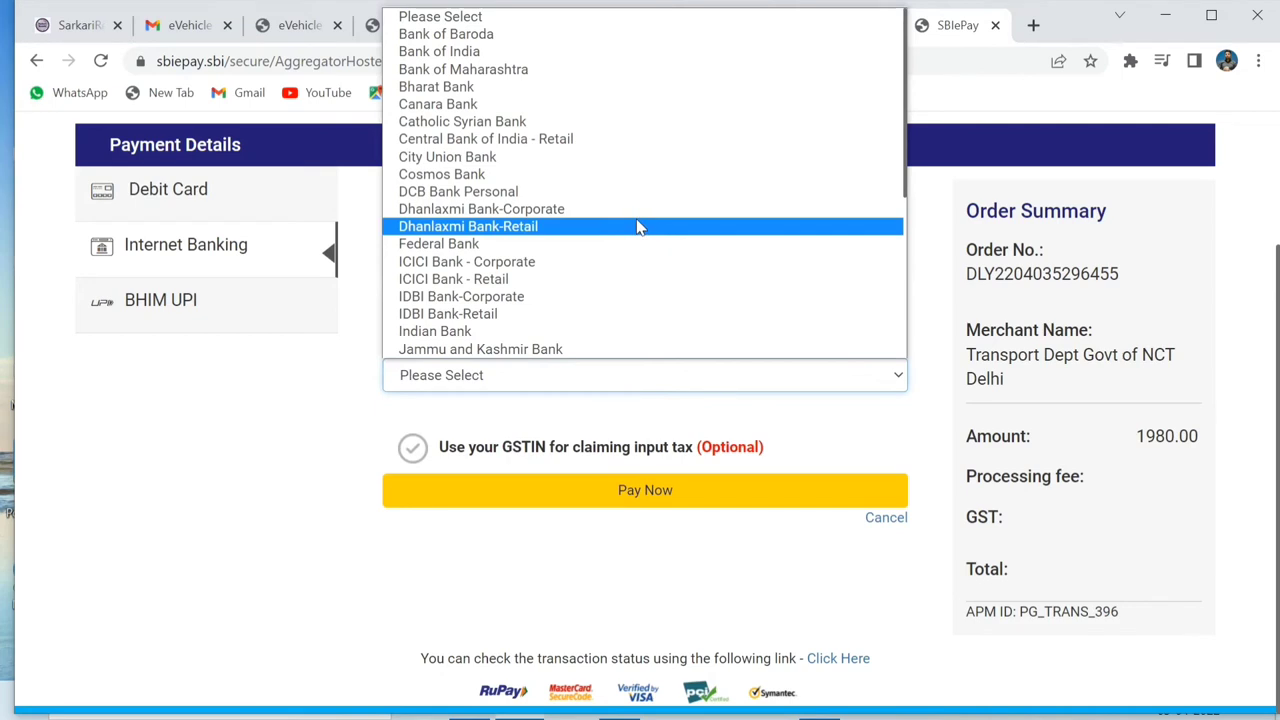
{"action": "scroll", "coordinate": [637, 226], "scroll_direction": "down", "scroll_amount": 5}
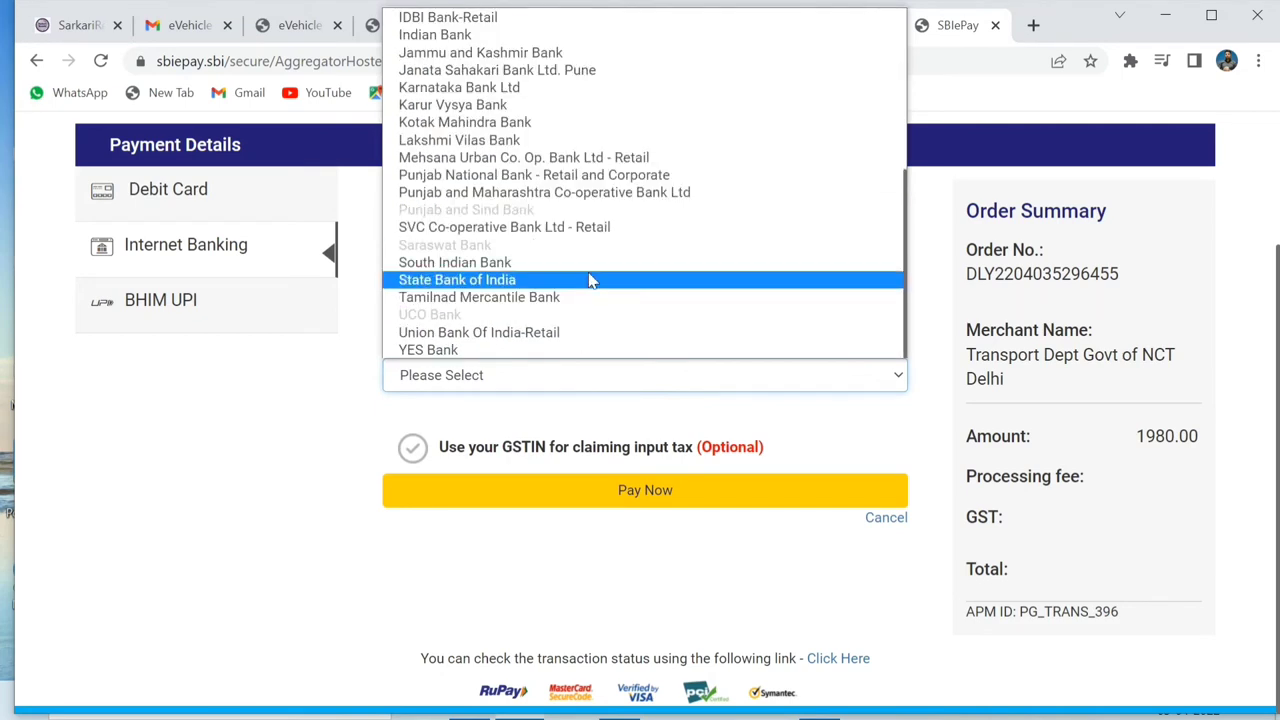
{"action": "left_click", "coordinate": [590, 282]}
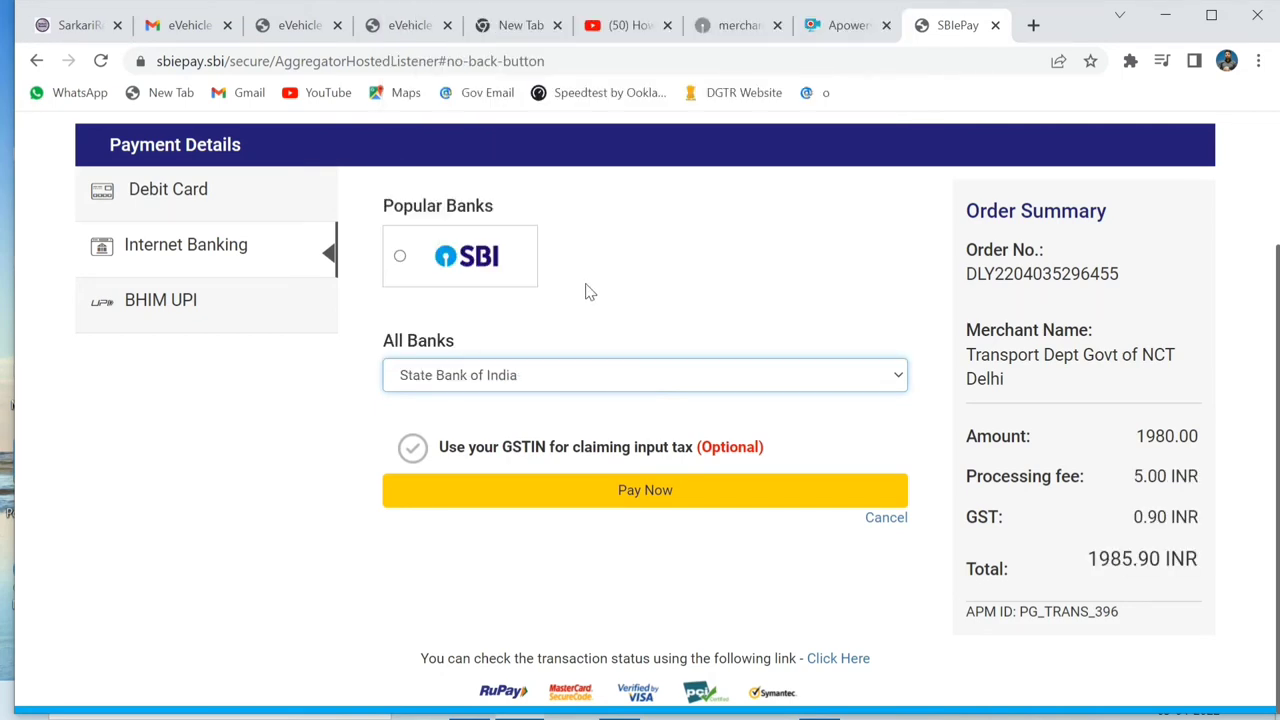
{"action": "left_click", "coordinate": [684, 484]}
{"action": "left_click", "coordinate": [187, 323]}
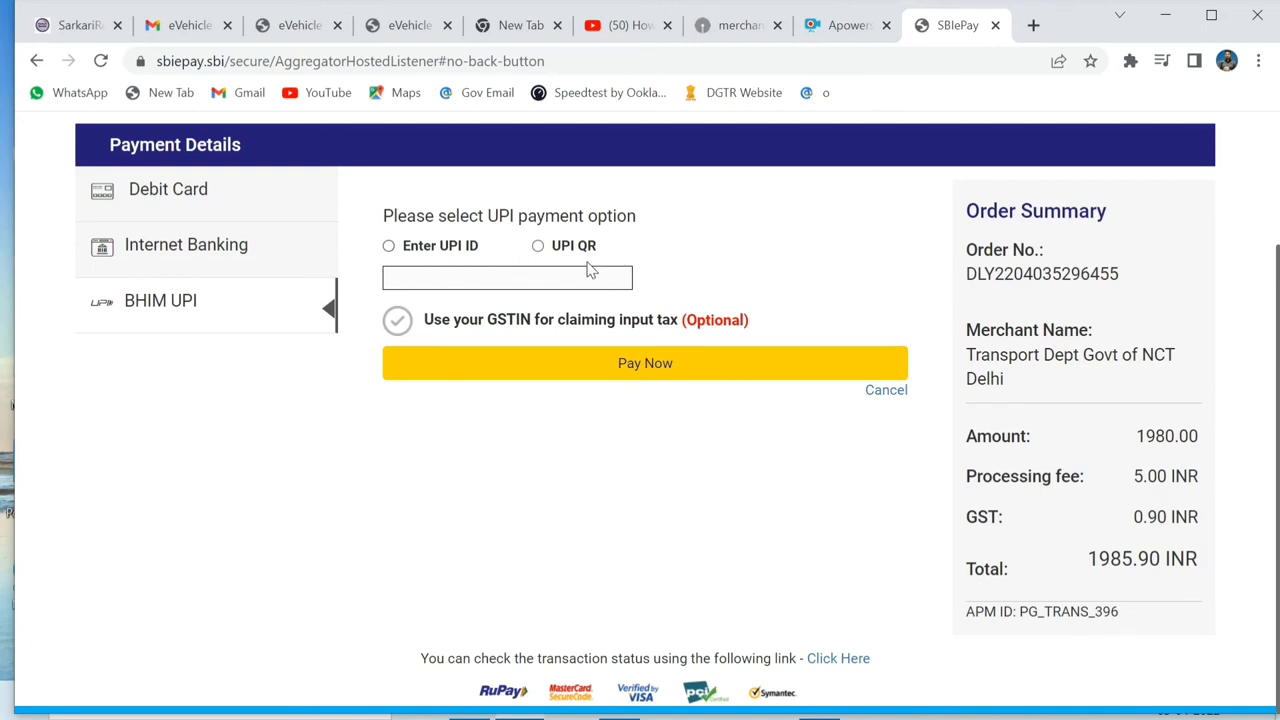
Step: Pay the 1980.00 INR by UPI QR and open the MV Tax e-receipt PDF
{"action": "left_click", "coordinate": [389, 246]}
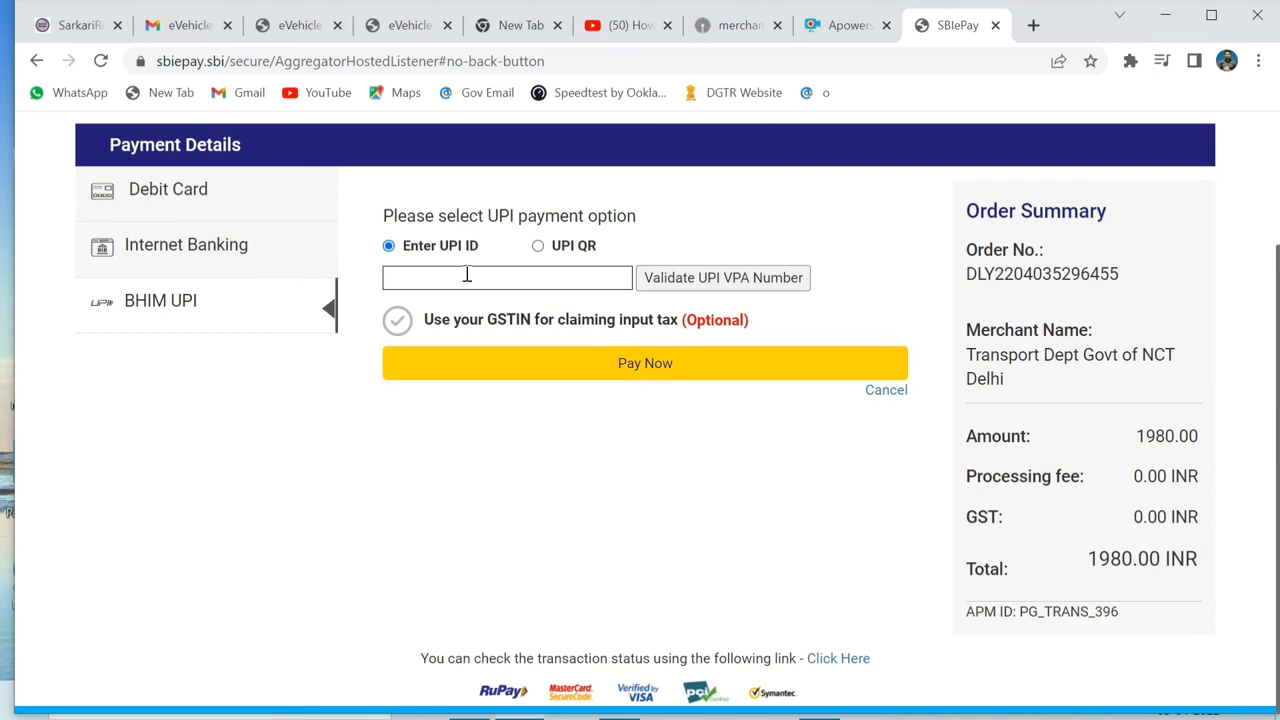
{"action": "left_click", "coordinate": [538, 246]}
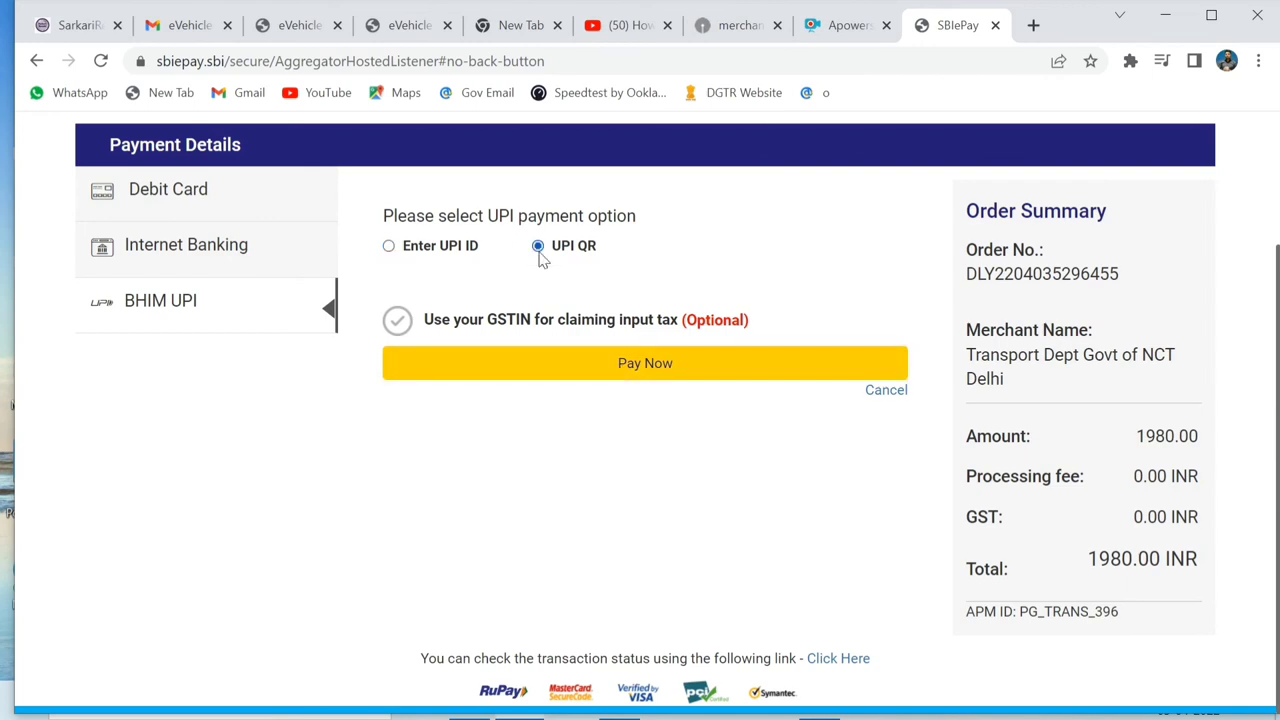
{"action": "left_click", "coordinate": [690, 367]}
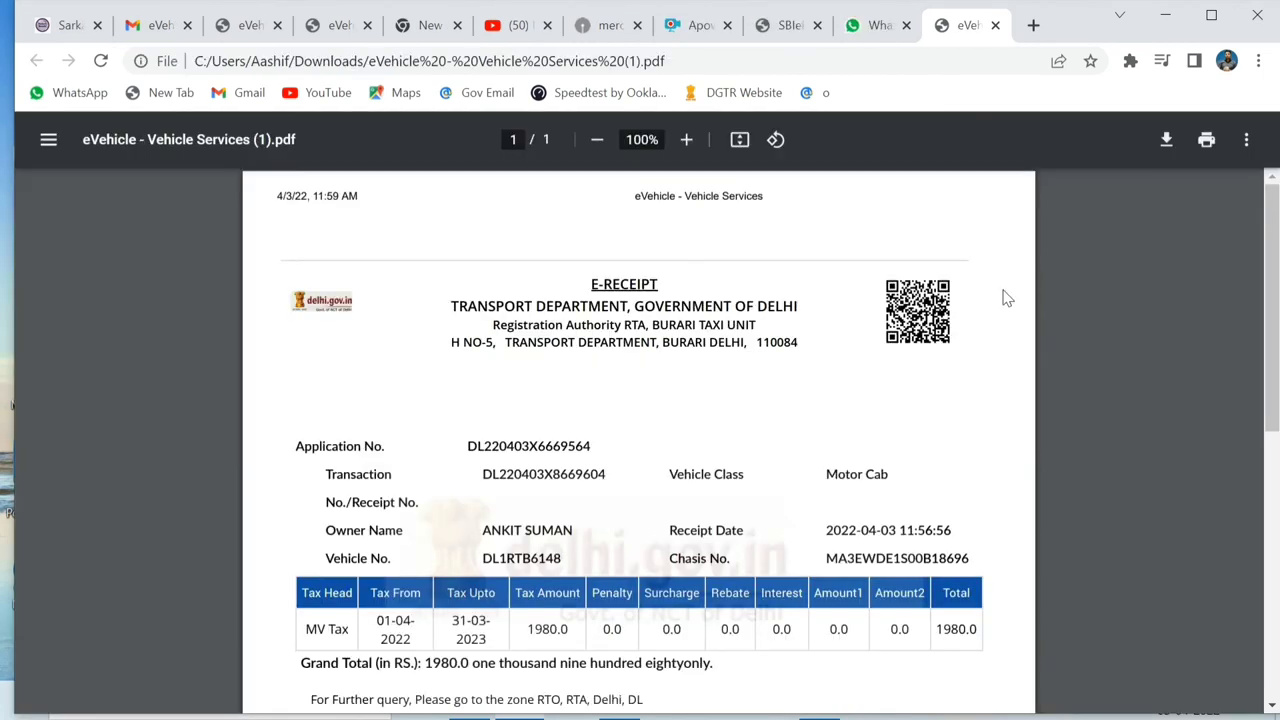
{"action": "scroll", "coordinate": [922, 218], "scroll_direction": "down", "scroll_amount": 1}
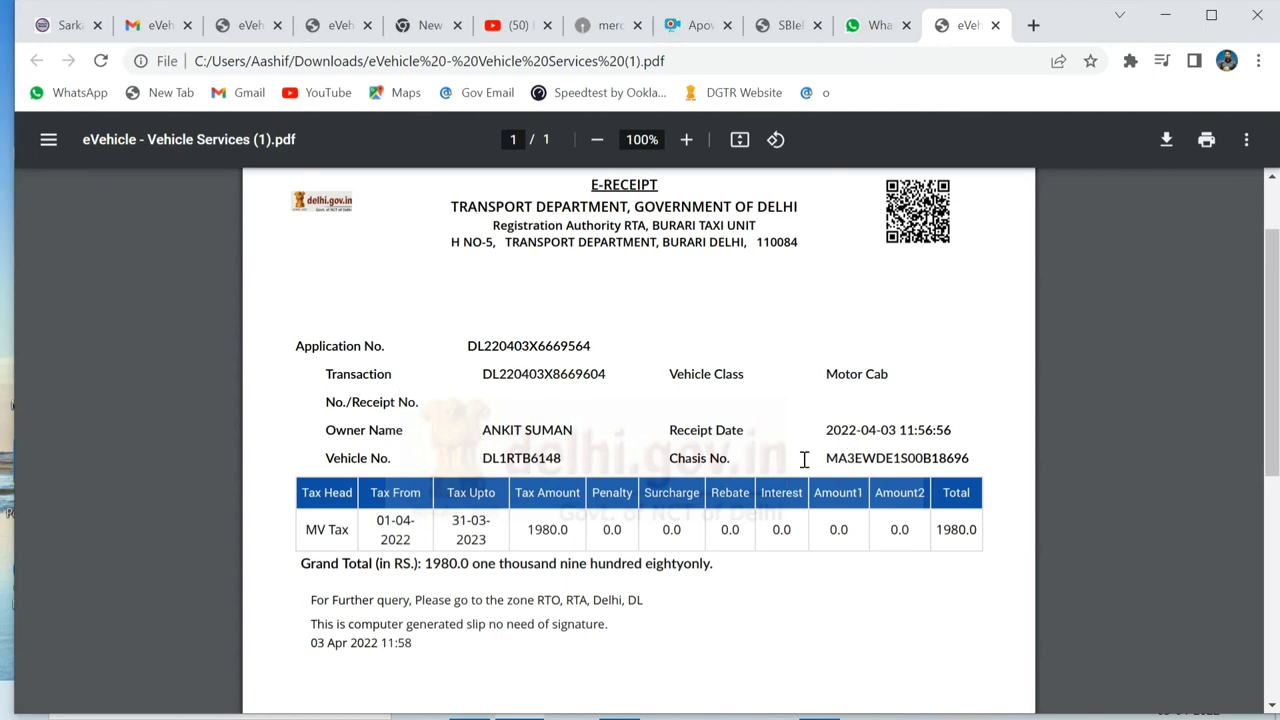
{"action": "scroll", "coordinate": [785, 405], "scroll_direction": "down", "scroll_amount": 1}
{"action": "scroll", "coordinate": [610, 450], "scroll_direction": "down", "scroll_amount": 2}
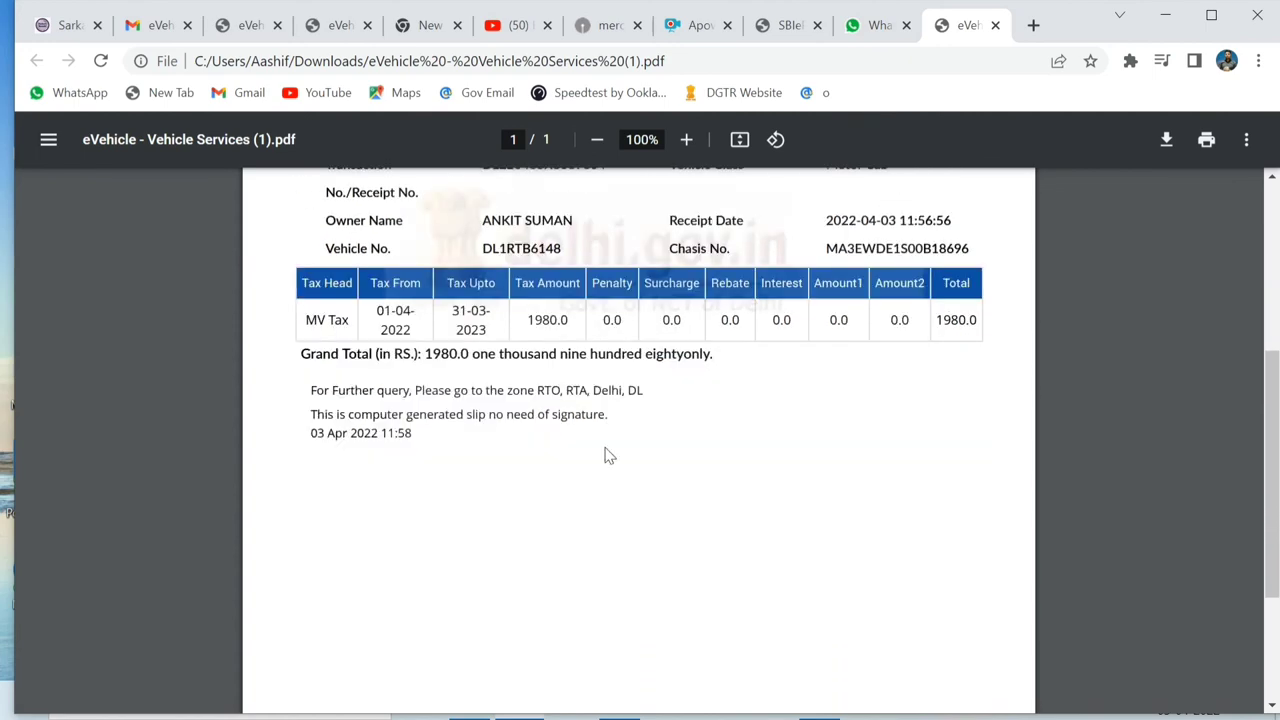
{"action": "scroll", "coordinate": [775, 447], "scroll_direction": "up", "scroll_amount": 1}
{"action": "scroll", "coordinate": [773, 447], "scroll_direction": "down", "scroll_amount": 1}
{"action": "scroll", "coordinate": [771, 446], "scroll_direction": "up", "scroll_amount": 3}
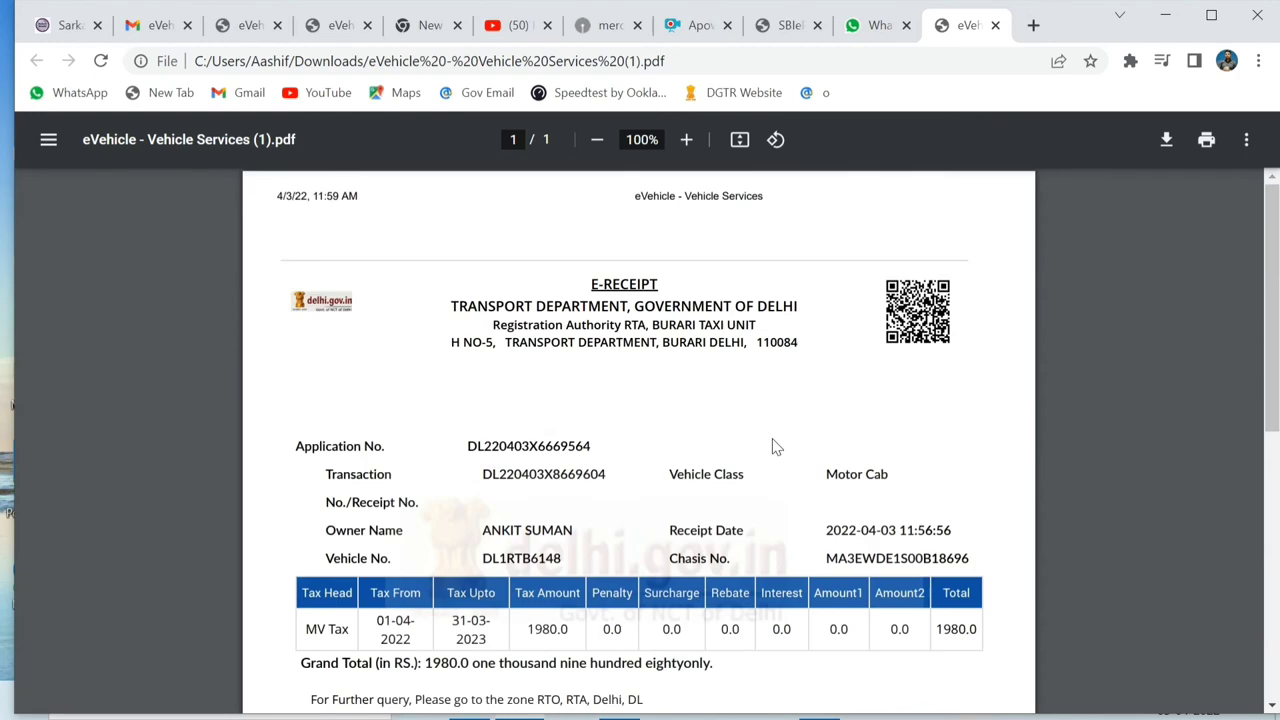
{"action": "scroll", "coordinate": [687, 425], "scroll_direction": "down", "scroll_amount": 2}
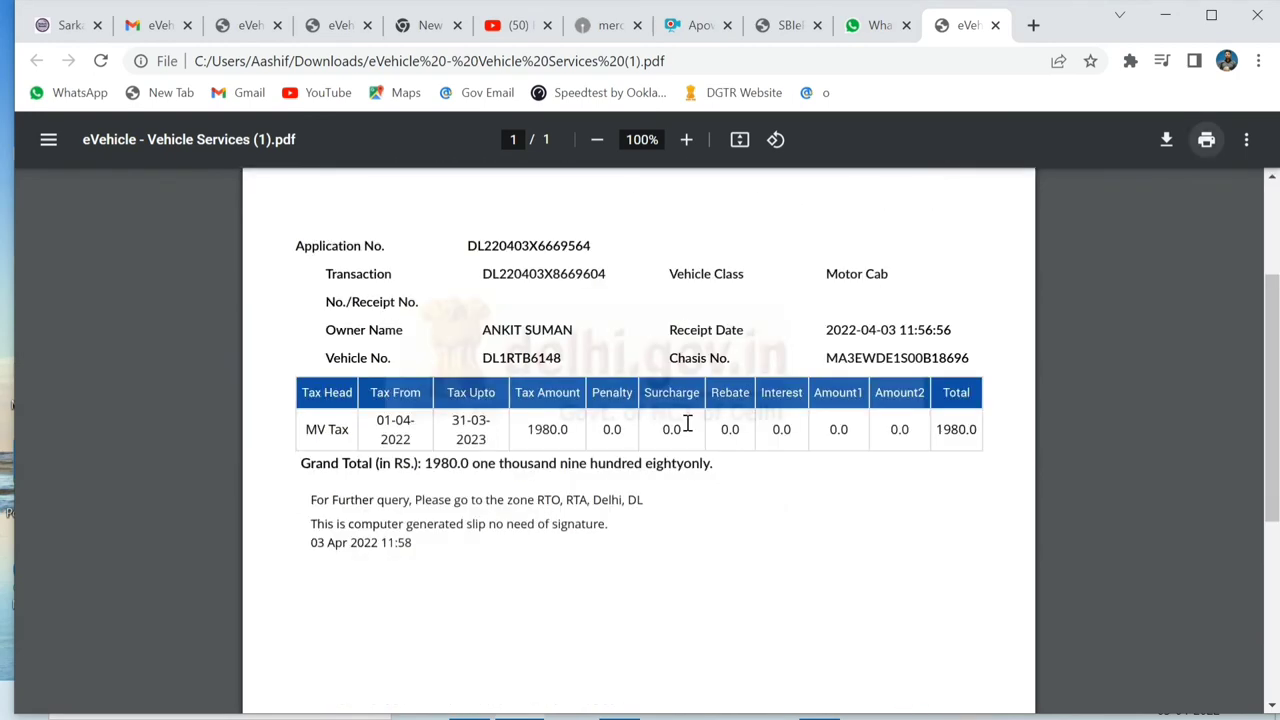